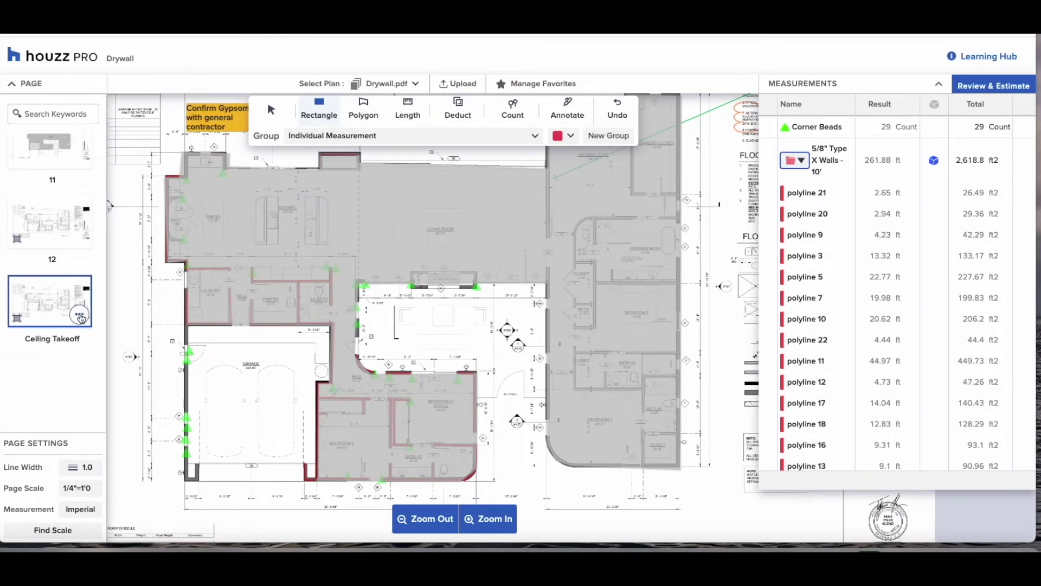
# - Start cloning the Ceiling Takeoff page, then answer No to copying its measurements
pyautogui.click(80, 316)
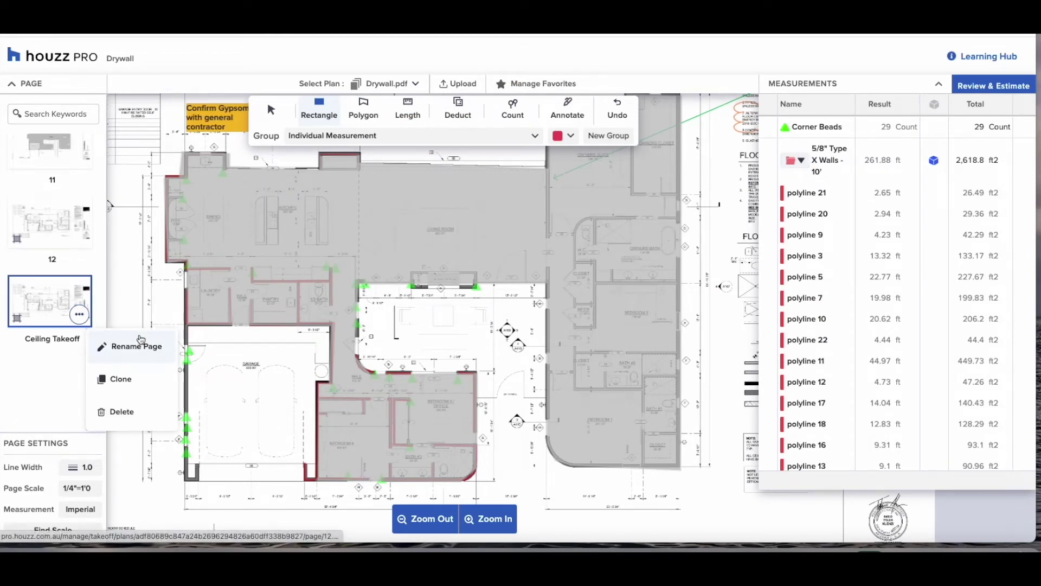
pyautogui.click(133, 381)
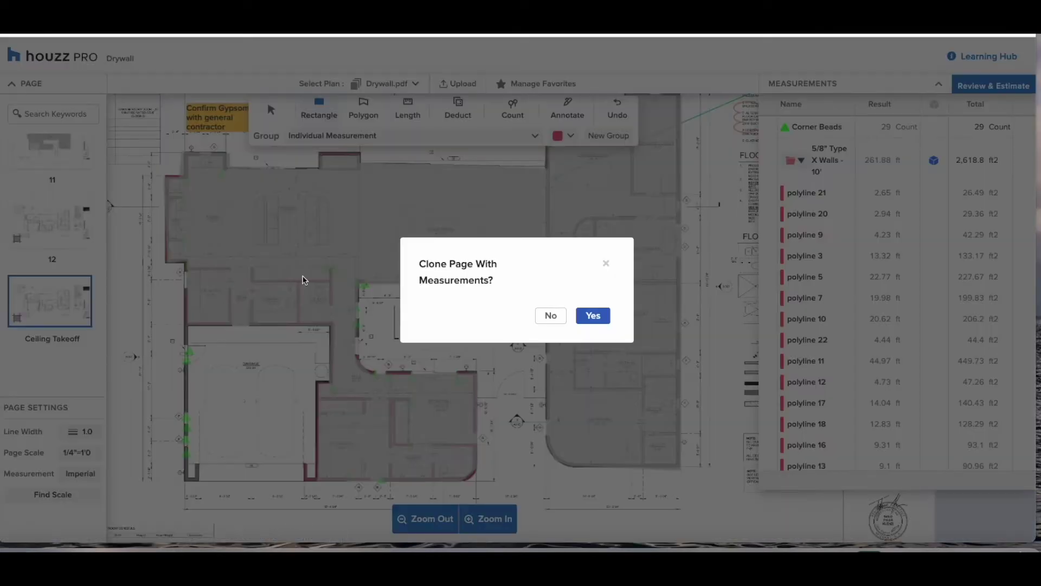
pyautogui.click(548, 319)
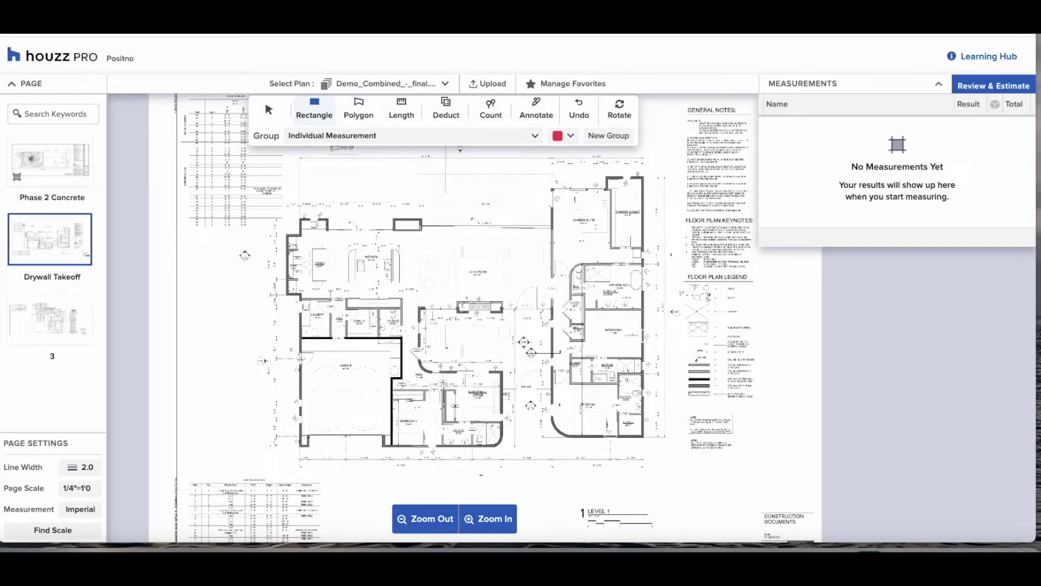
pyautogui.click(79, 252)
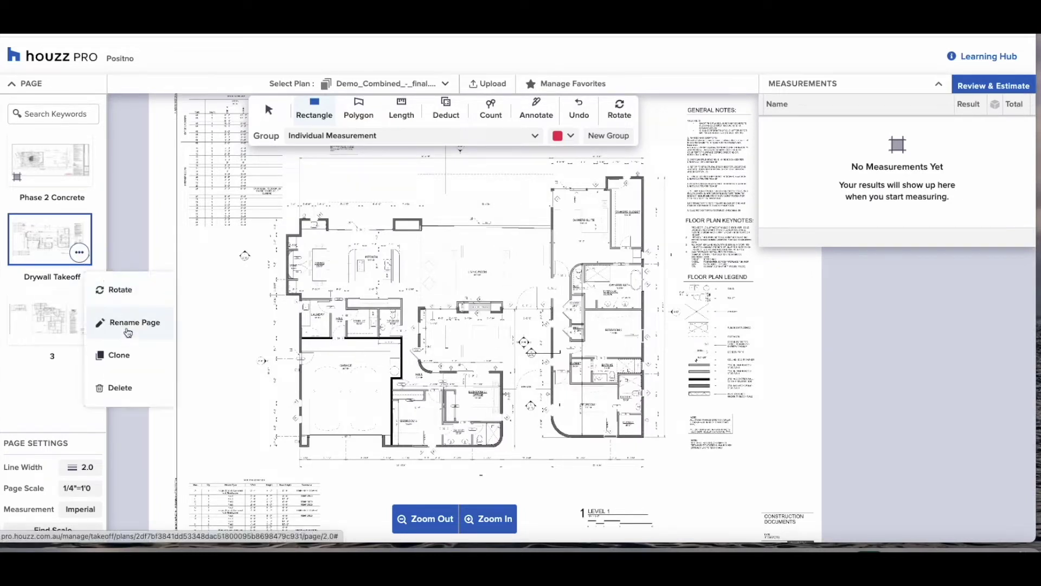
pyautogui.click(128, 329)
pyautogui.tripleClick(439, 292)
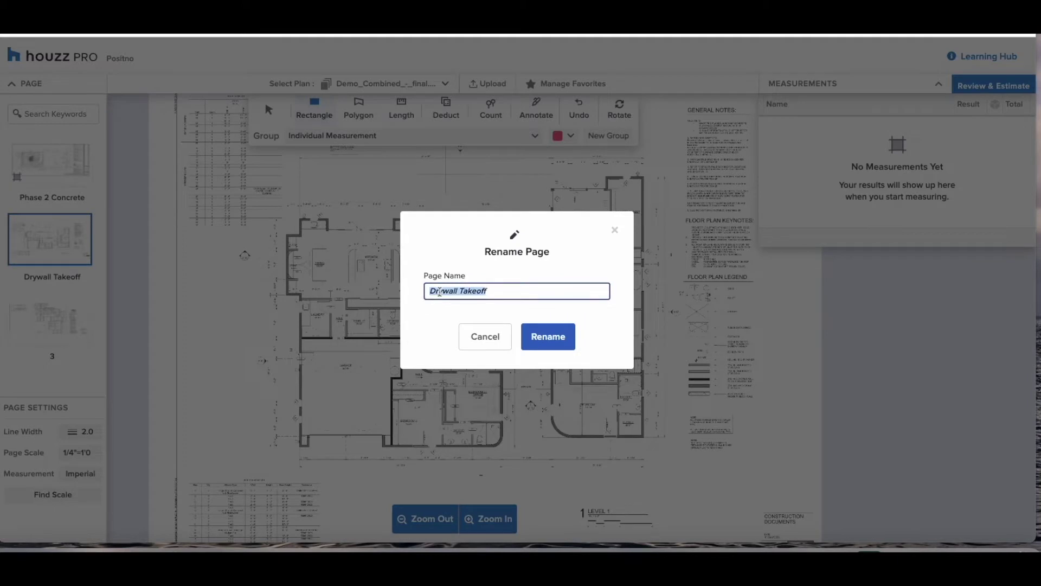
pyautogui.write('2')
pyautogui.click(548, 336)
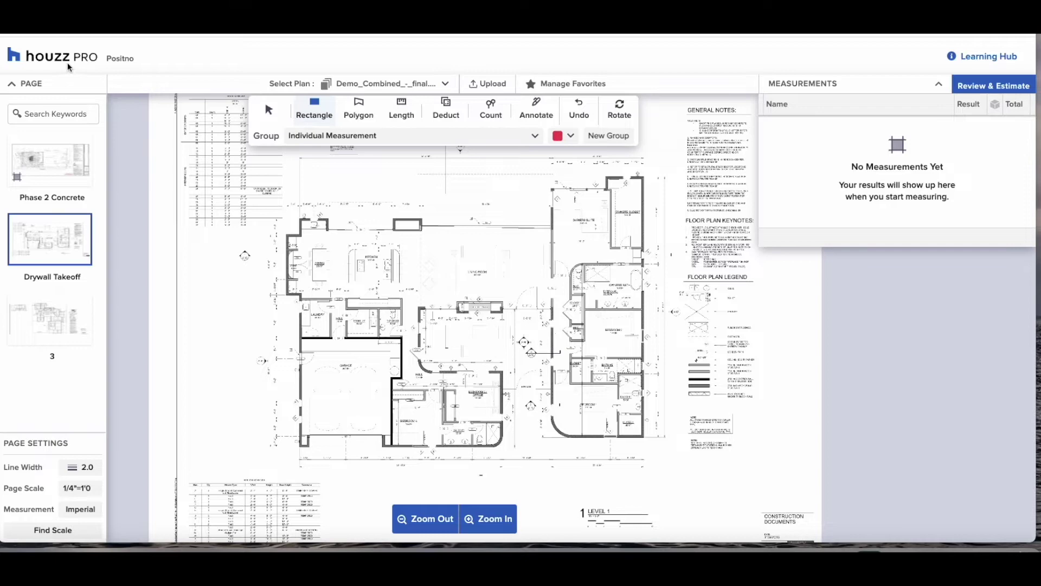
# - Search 'Gypsum', open the Page 2 notes listing 5/8 inch gypsum, then clear the search
pyautogui.write('Gypsum')
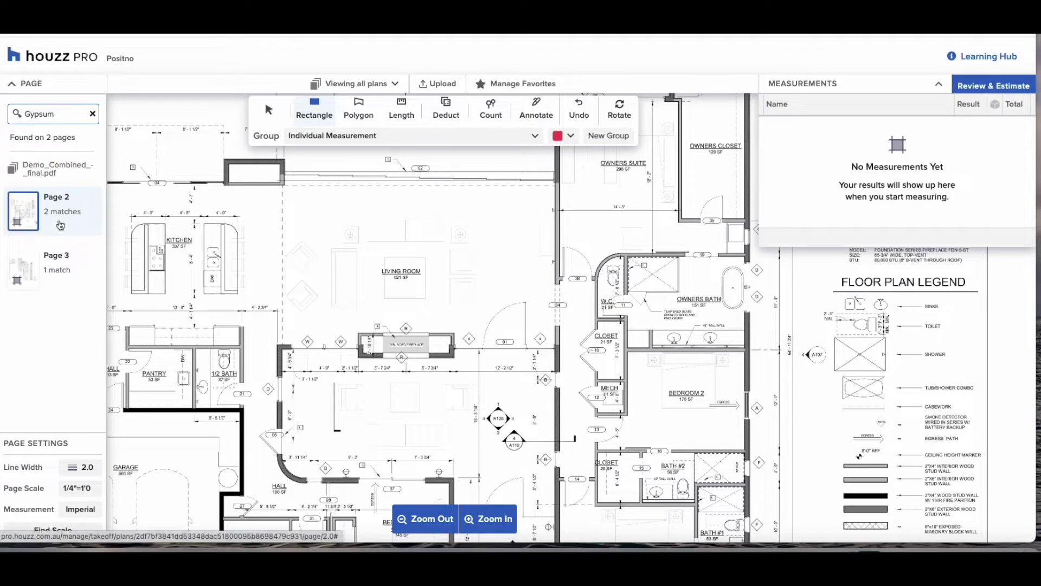
pyautogui.click(60, 224)
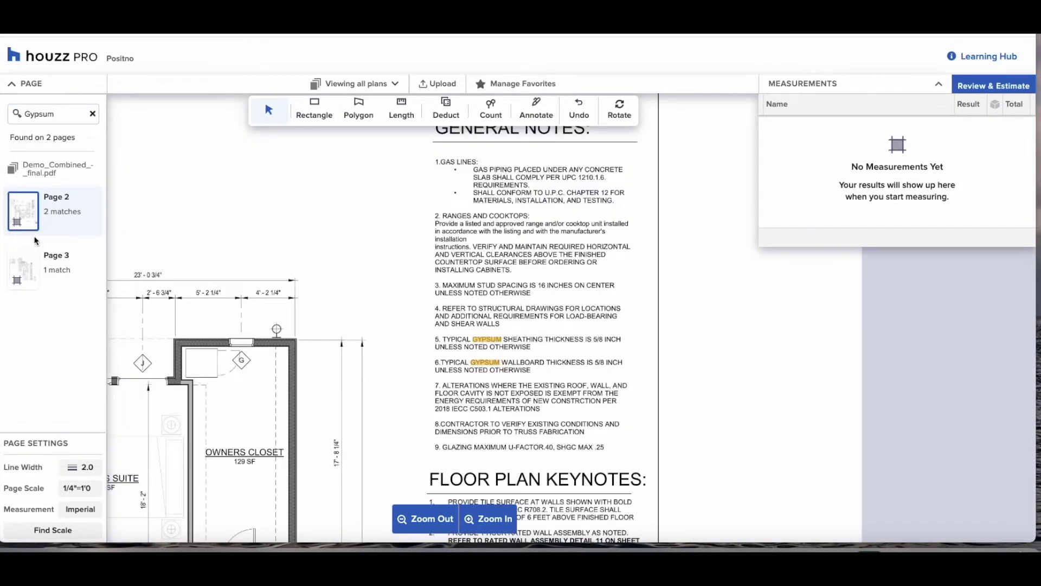
pyautogui.click(93, 113)
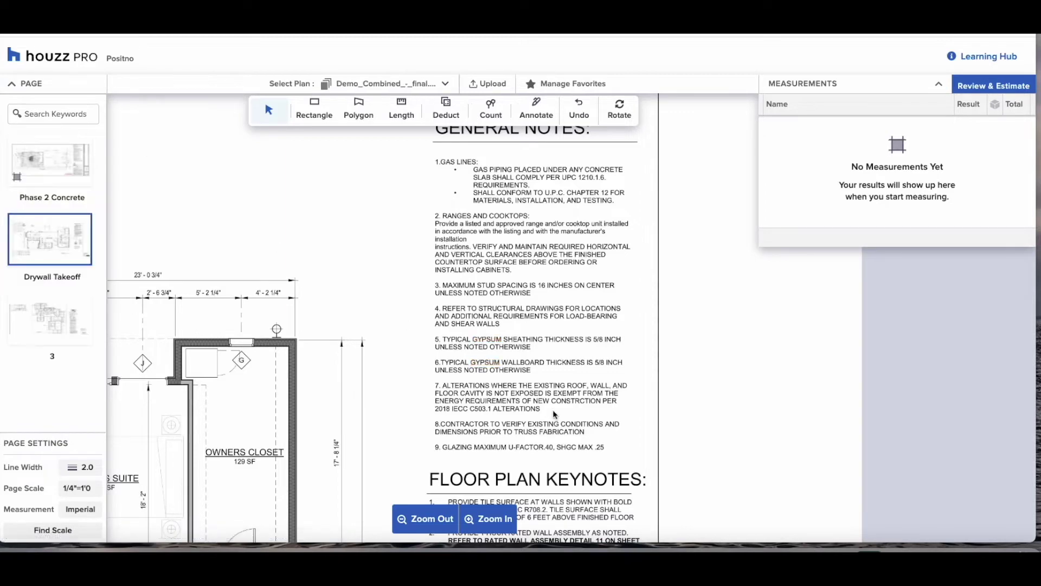
# - Switch to the Length tool with a line width of 1
pyautogui.press('l')
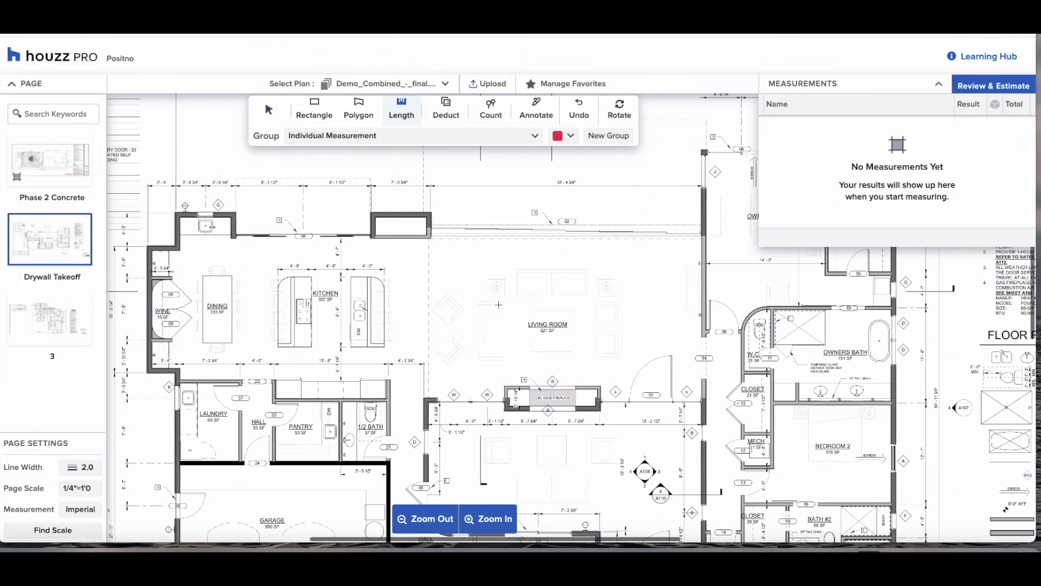
pyautogui.click(82, 467)
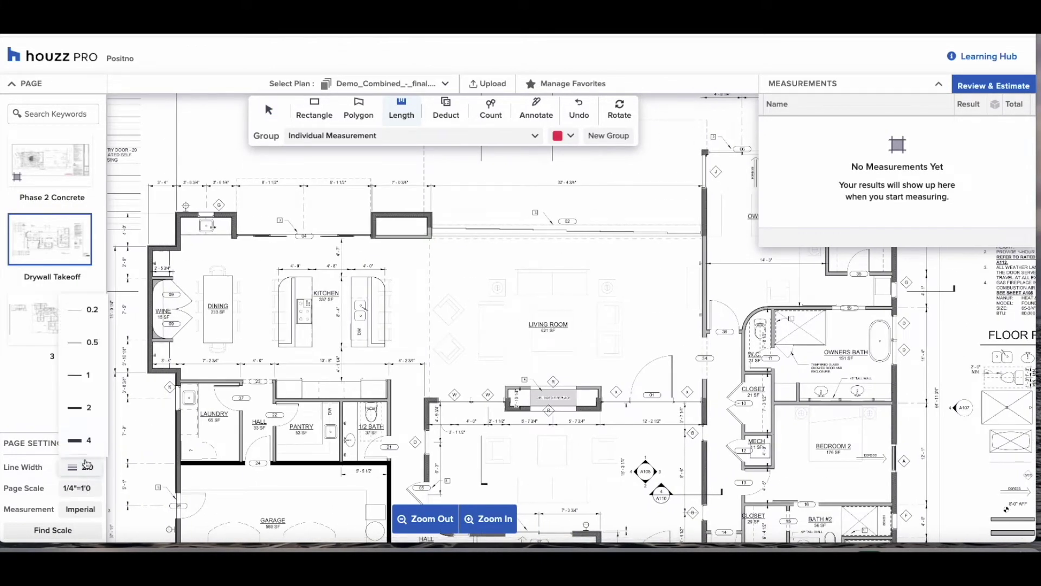
pyautogui.click(86, 375)
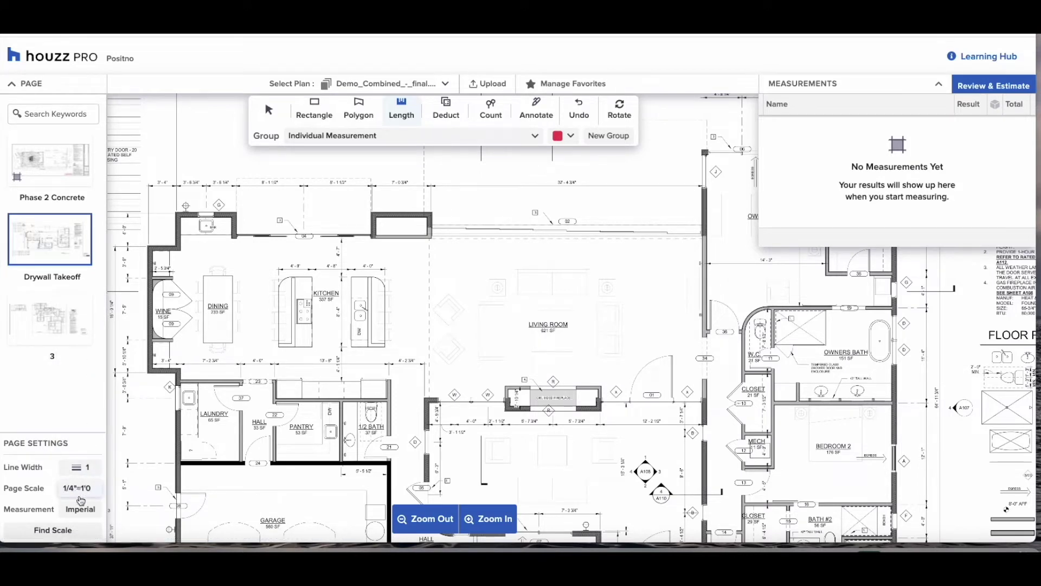
# - Zoom in on the LEVEL 1 scale bar at 1/4" = 1'-0"
pyautogui.scroll(-4, 331, 385)
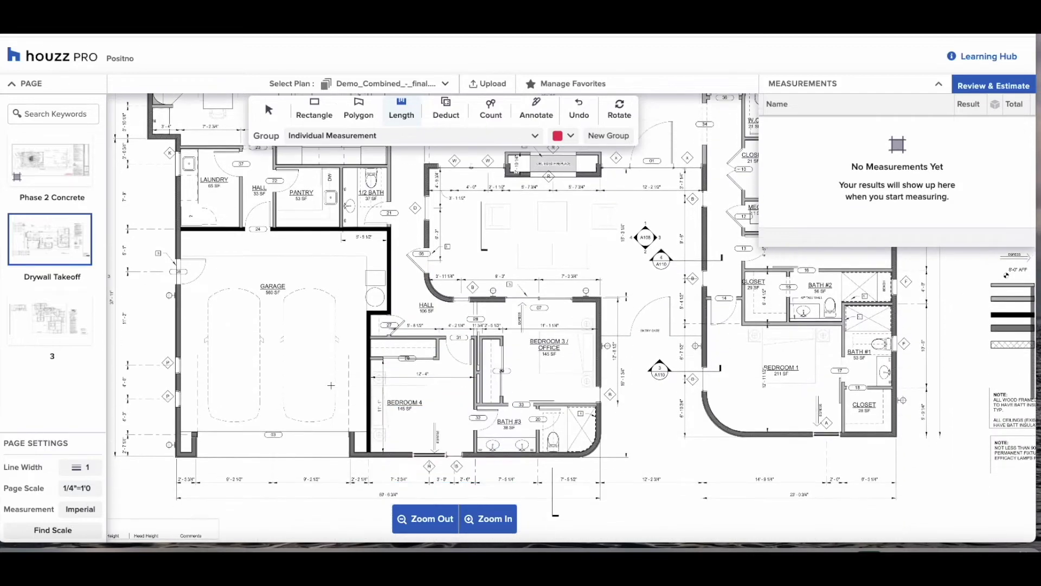
pyautogui.scroll(-3, 331, 385)
pyautogui.hscroll(4, 399, 396)
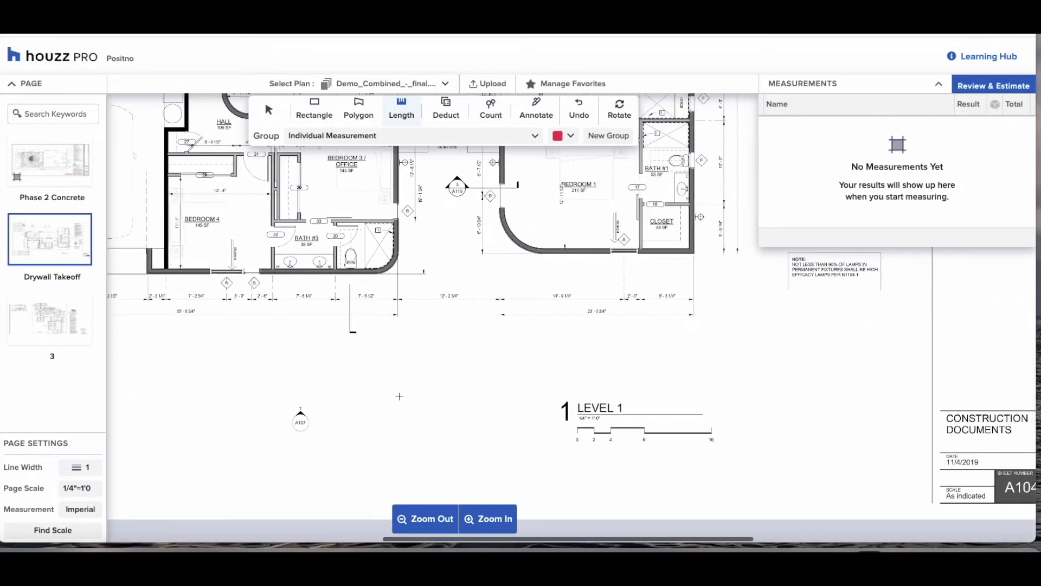
pyautogui.click(509, 530)
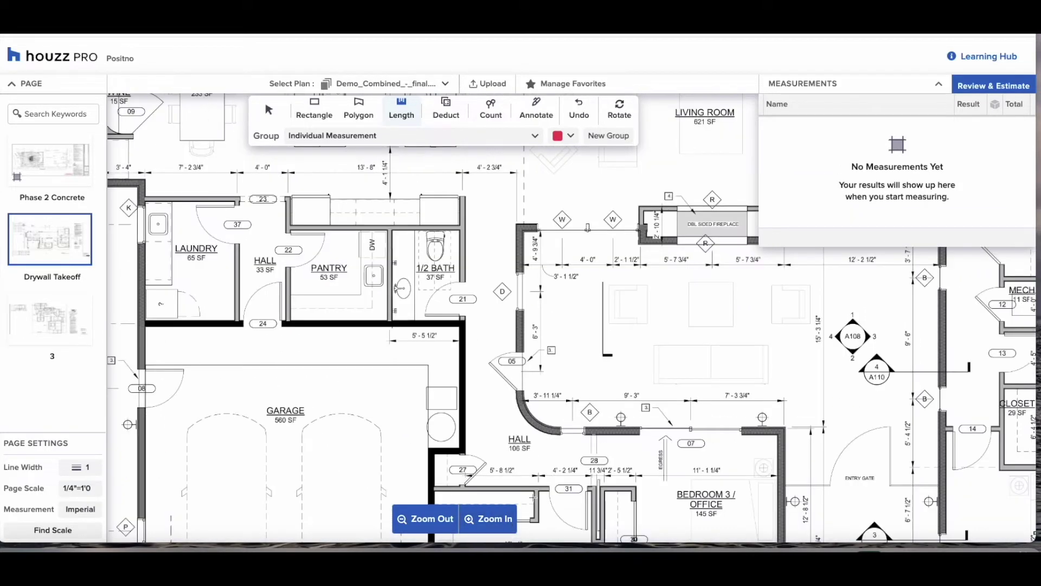
pyautogui.scroll(-5, 556, 474)
pyautogui.scroll(1, 558, 478)
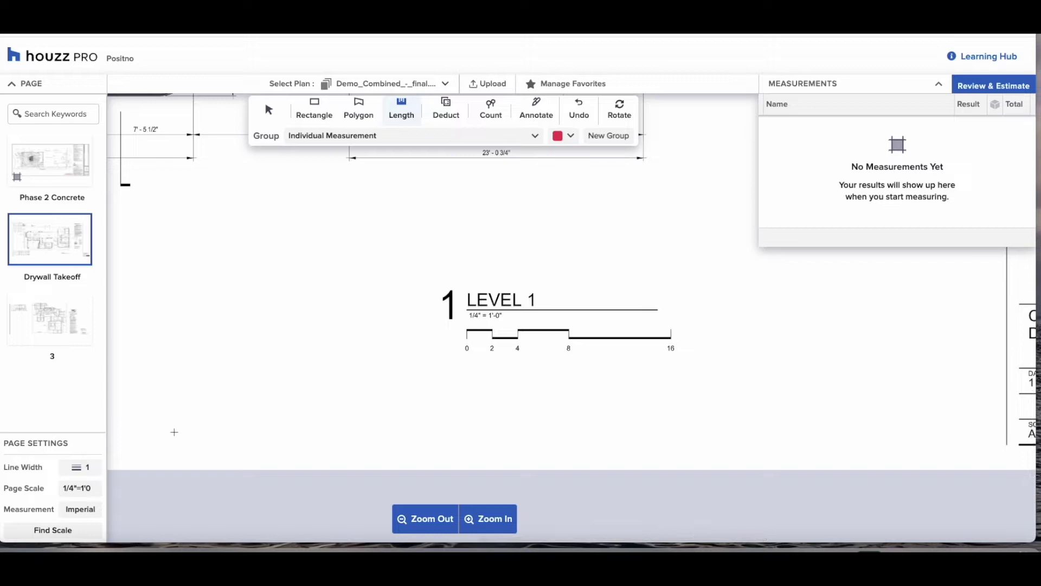
# - Check the Page Scale list and keep 1/4"=1'0 selected
pyautogui.click(99, 493)
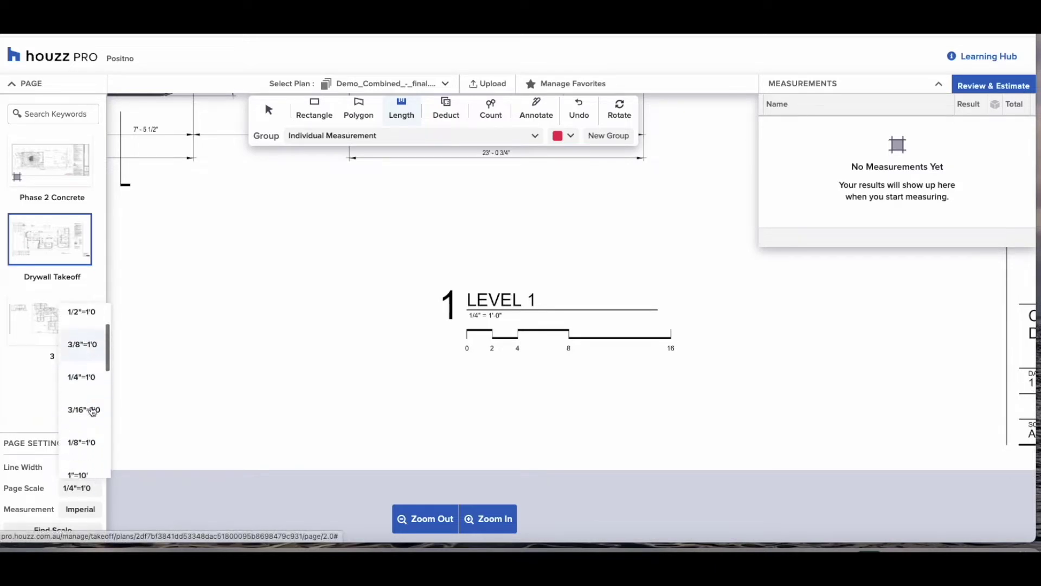
pyautogui.scroll(-3, 92, 411)
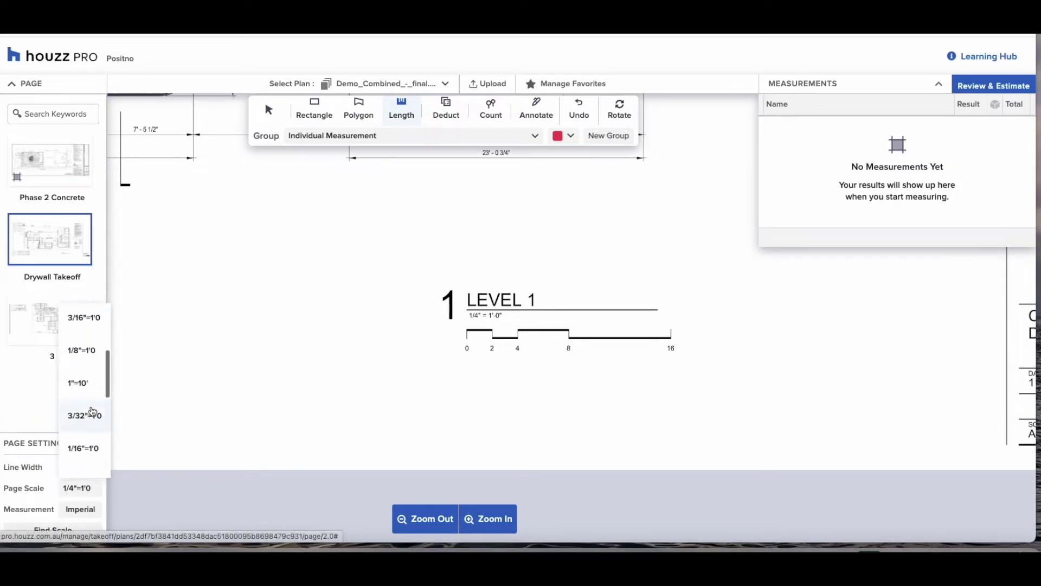
pyautogui.click(389, 125)
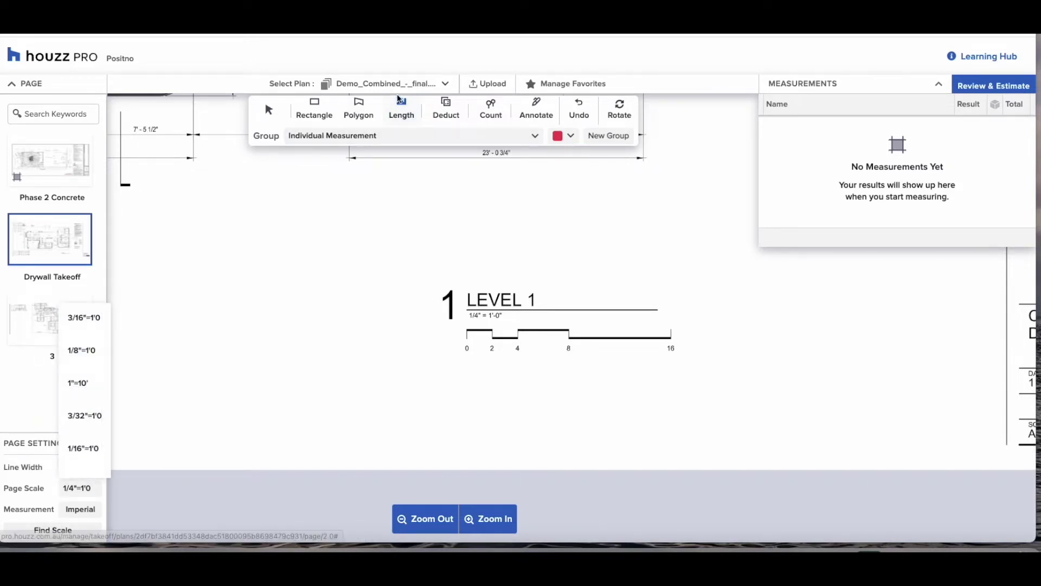
# - Measure the scale bar from 0 to 16 as a test, then delete polyline 1
pyautogui.click(466, 339)
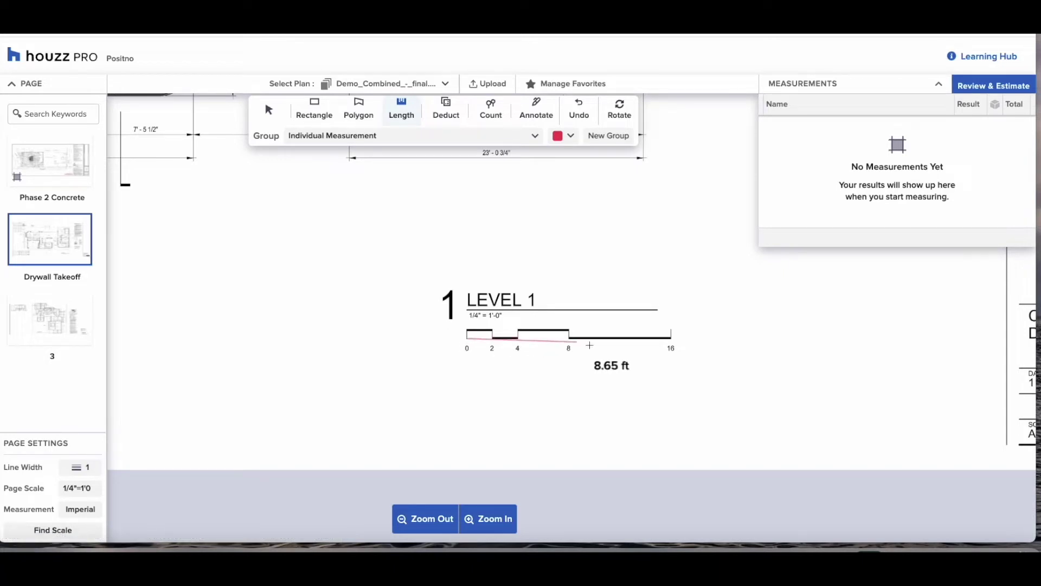
pyautogui.click(672, 338)
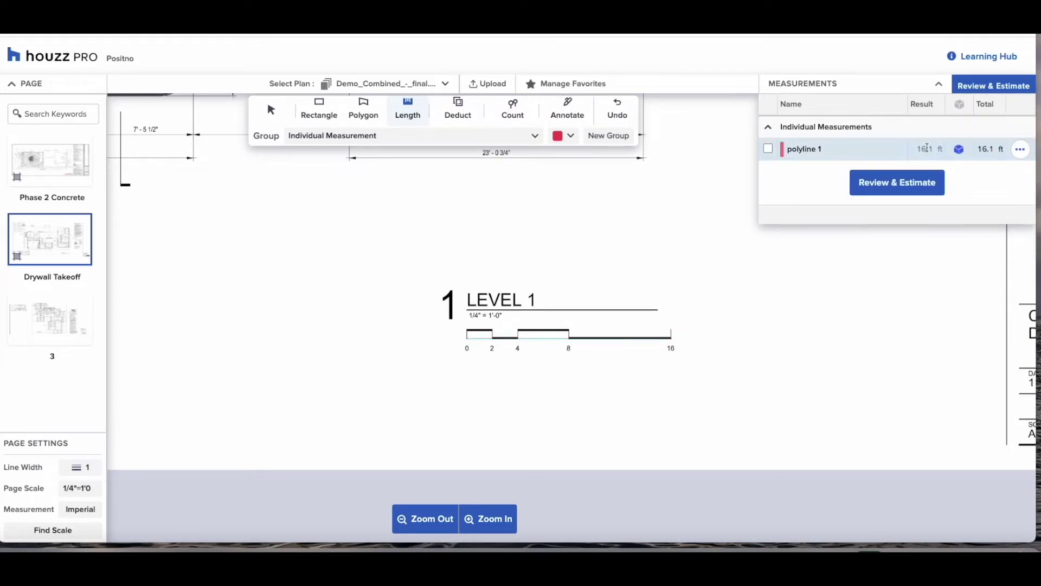
pyautogui.click(768, 149)
pyautogui.click(844, 214)
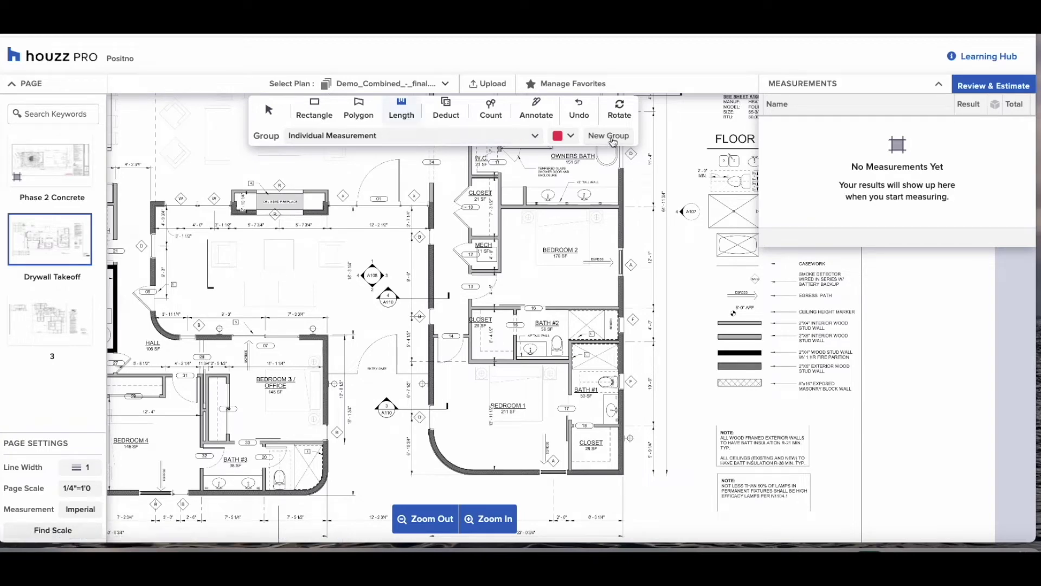
# - Create the favourite group 5/8" Type X Walls - 11' with ft2 as its unit
pyautogui.click(611, 138)
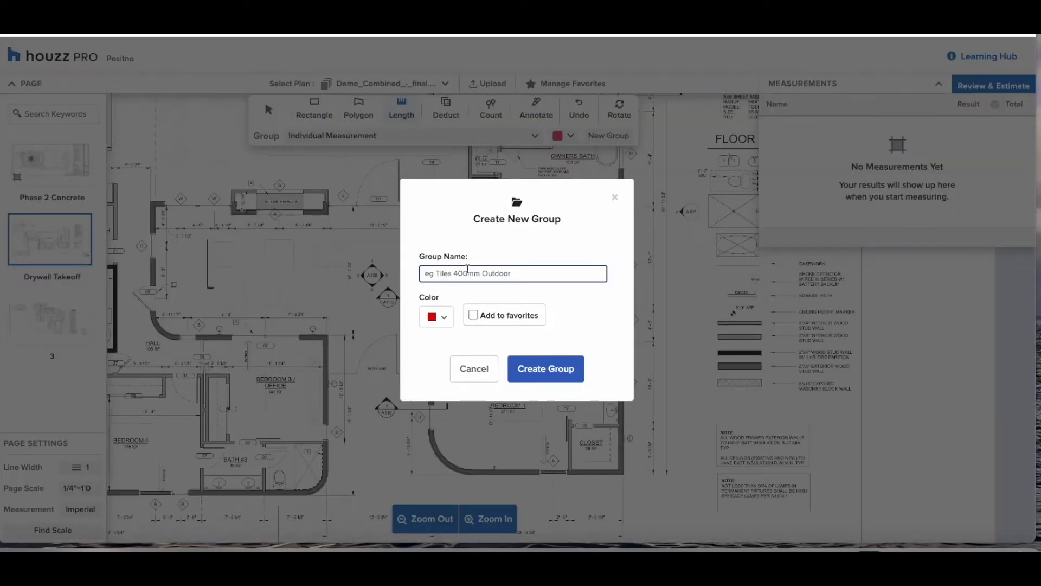
pyautogui.write('5/8" Type X Walls - 10\'')
pyautogui.click(473, 315)
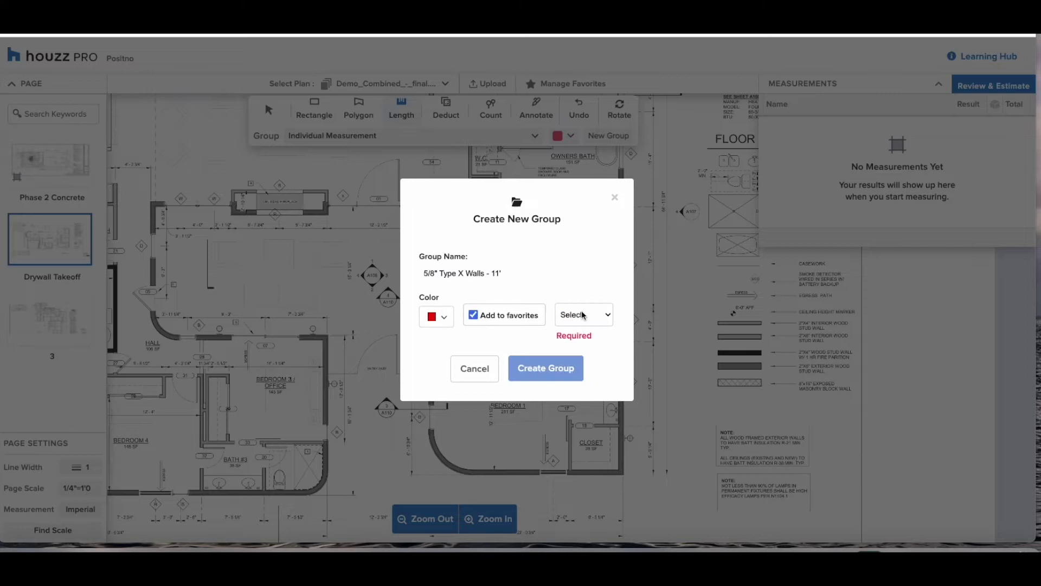
pyautogui.click(584, 316)
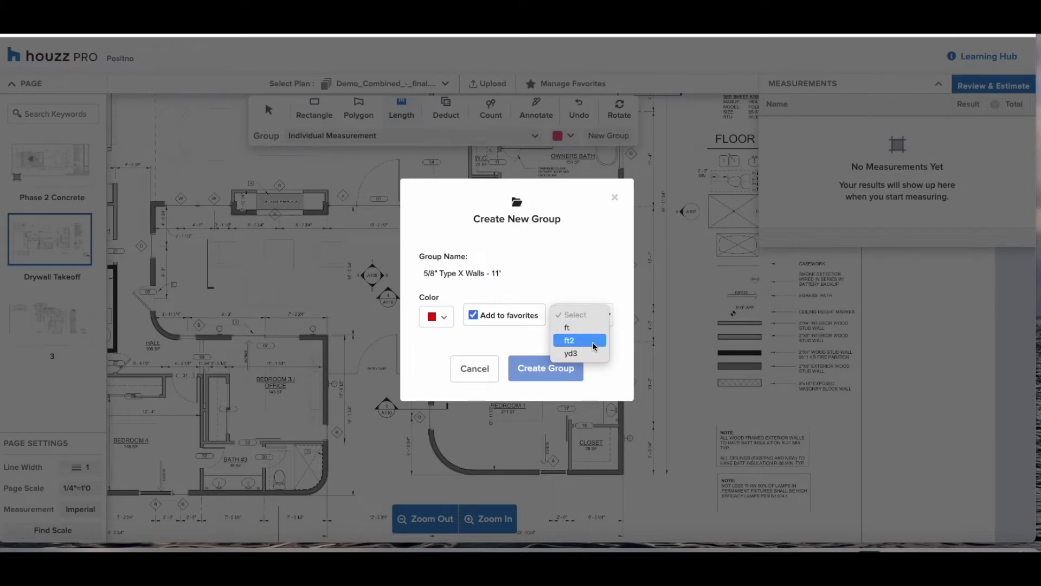
pyautogui.click(594, 346)
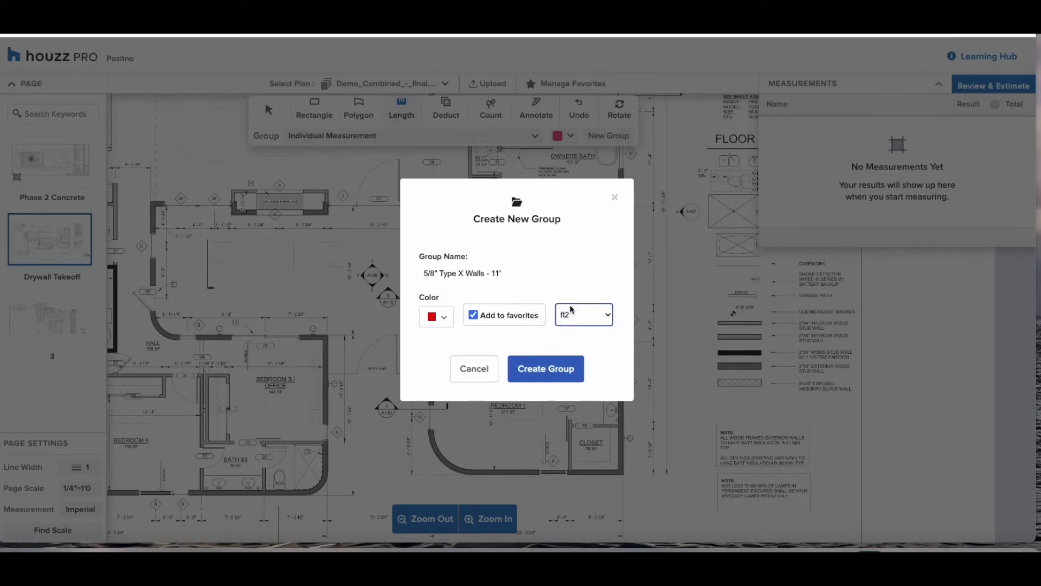
pyautogui.click(556, 371)
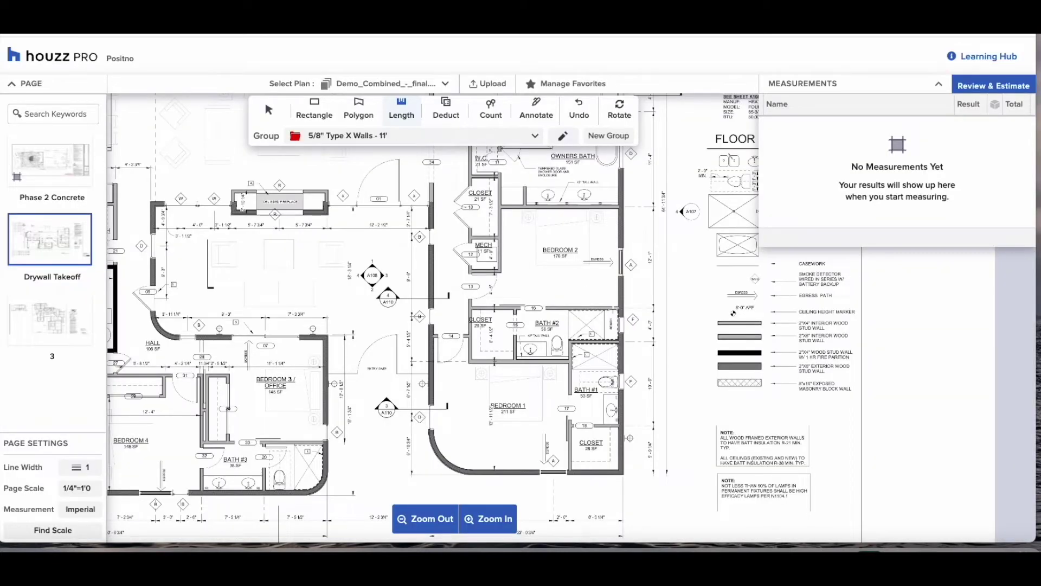
# - Trace the east wall and the adjacent short wall segments, including a 4.38 ft piece
pyautogui.scroll(2, 613, 308)
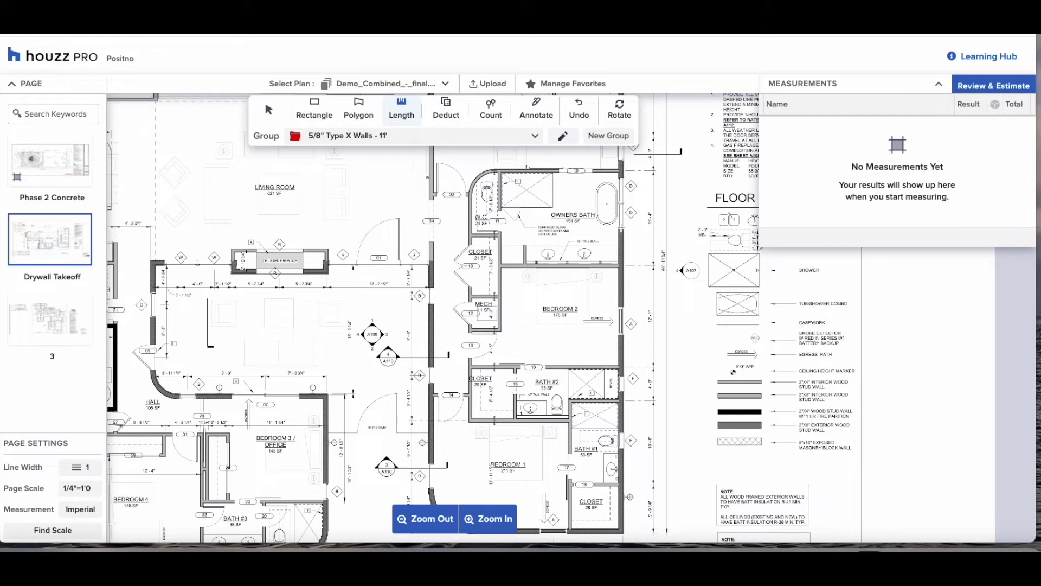
pyautogui.click(621, 228)
pyautogui.hscroll(-3, 570, 531)
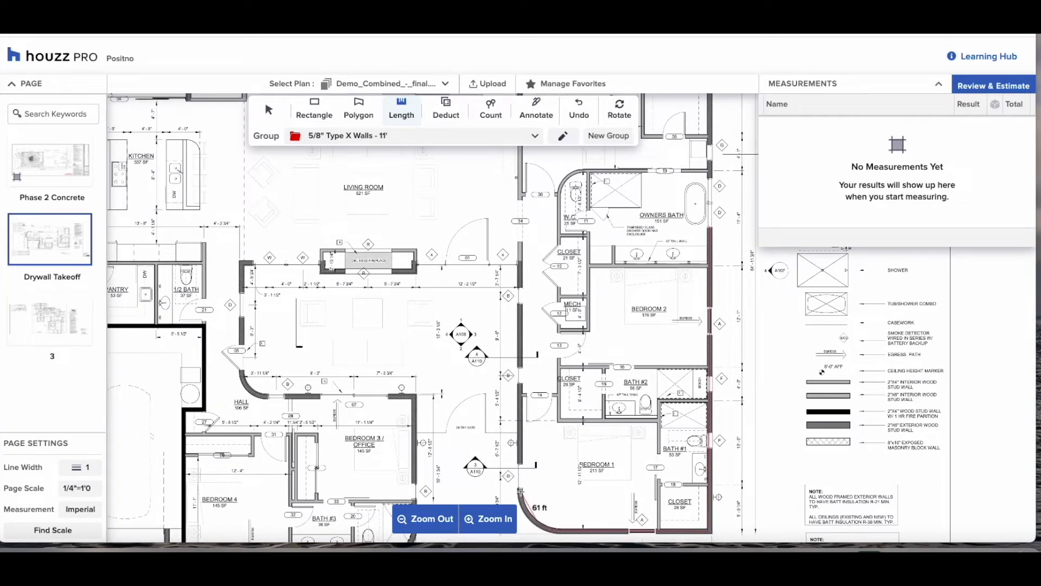
pyautogui.doubleClick(520, 491)
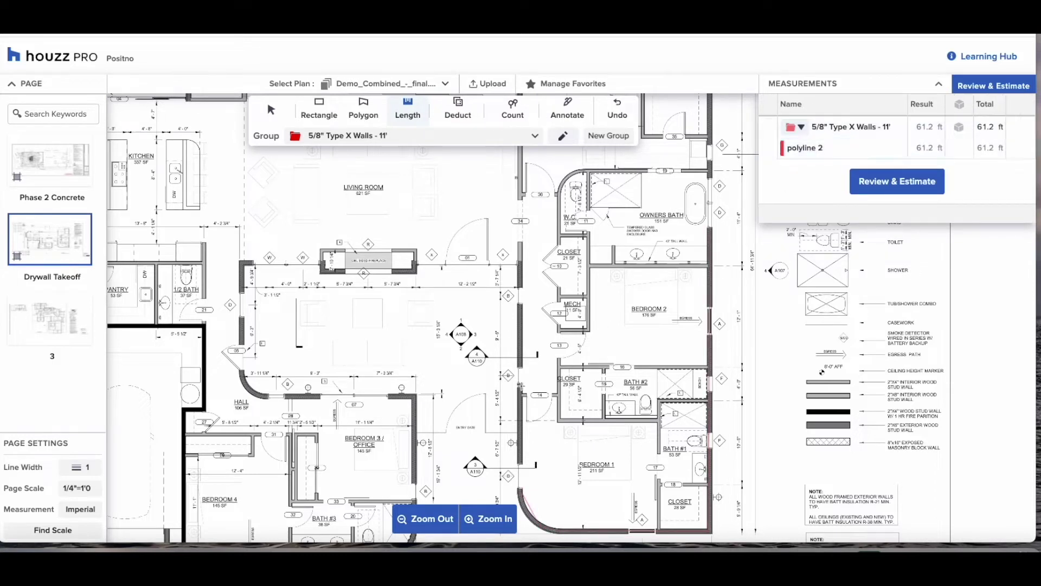
pyautogui.click(521, 385)
pyautogui.doubleClick(520, 465)
pyautogui.click(521, 395)
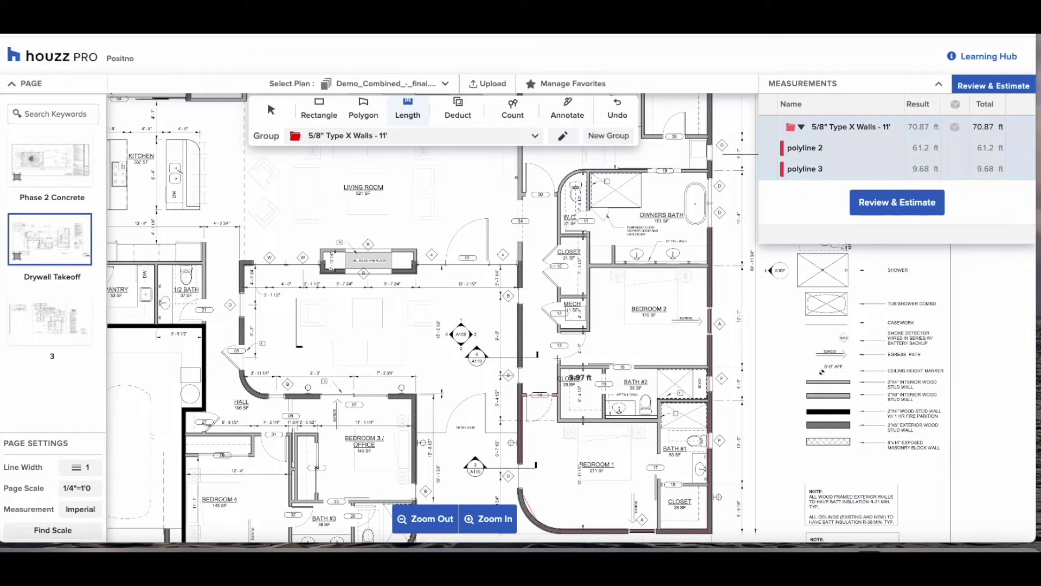
pyautogui.doubleClick(559, 395)
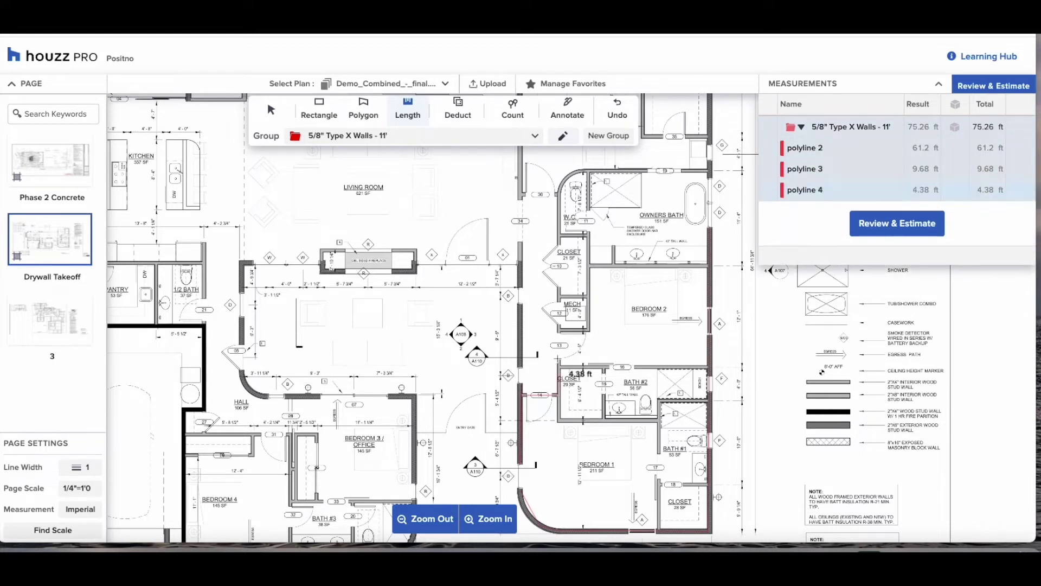
# - Raise line width from 2 to 4 while tracing the closet and Bath #2 top walls
pyautogui.click(80, 467)
pyautogui.click(90, 412)
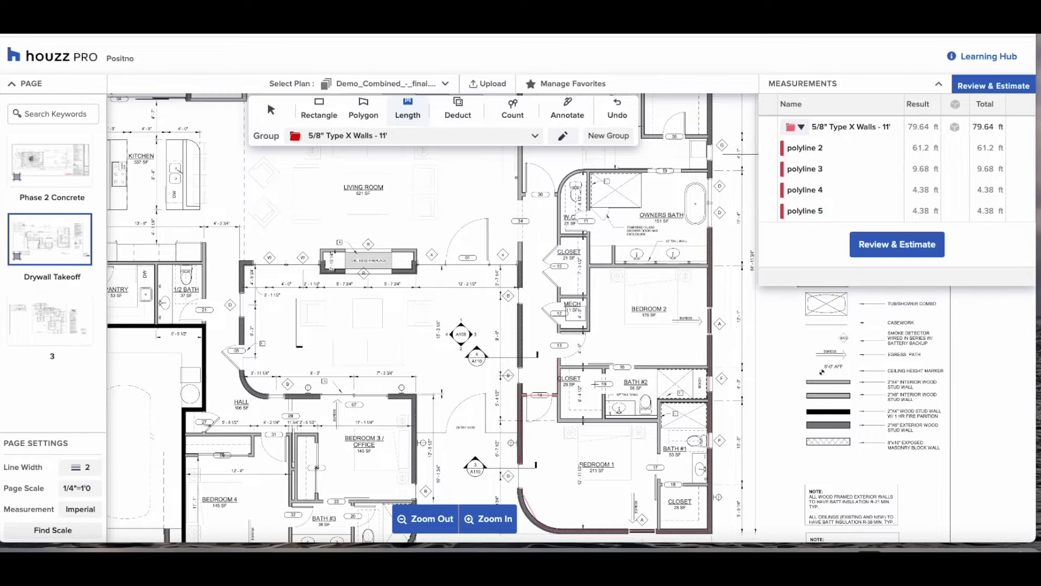
pyautogui.click(559, 368)
pyautogui.doubleClick(607, 368)
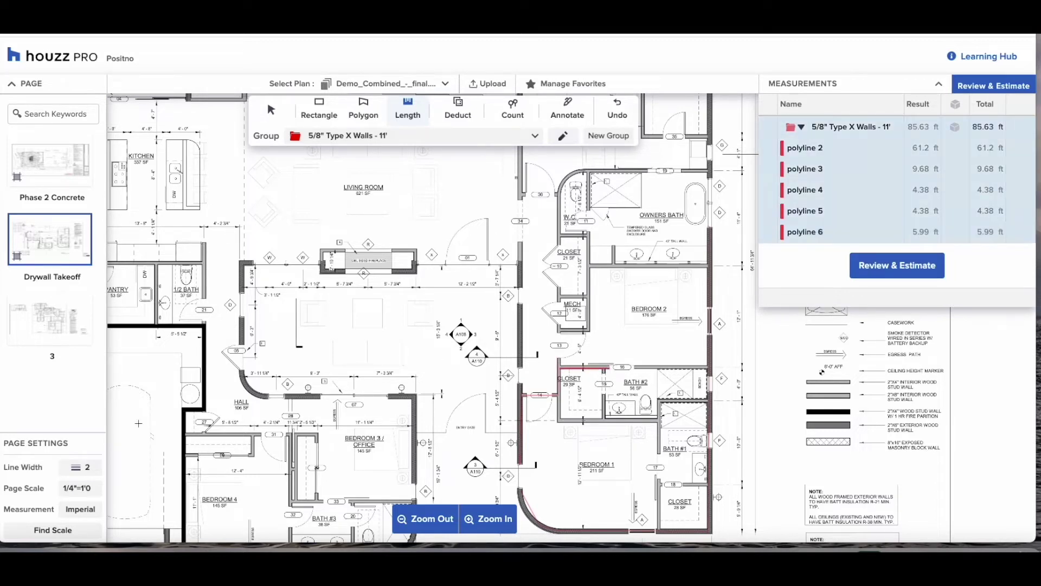
pyautogui.click(81, 467)
pyautogui.click(93, 440)
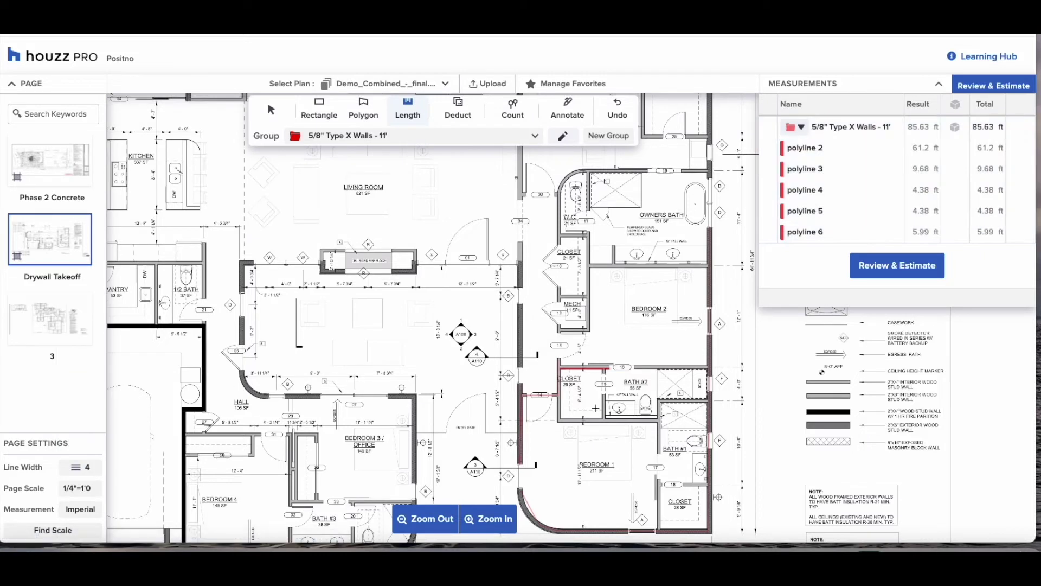
pyautogui.click(635, 368)
pyautogui.doubleClick(708, 367)
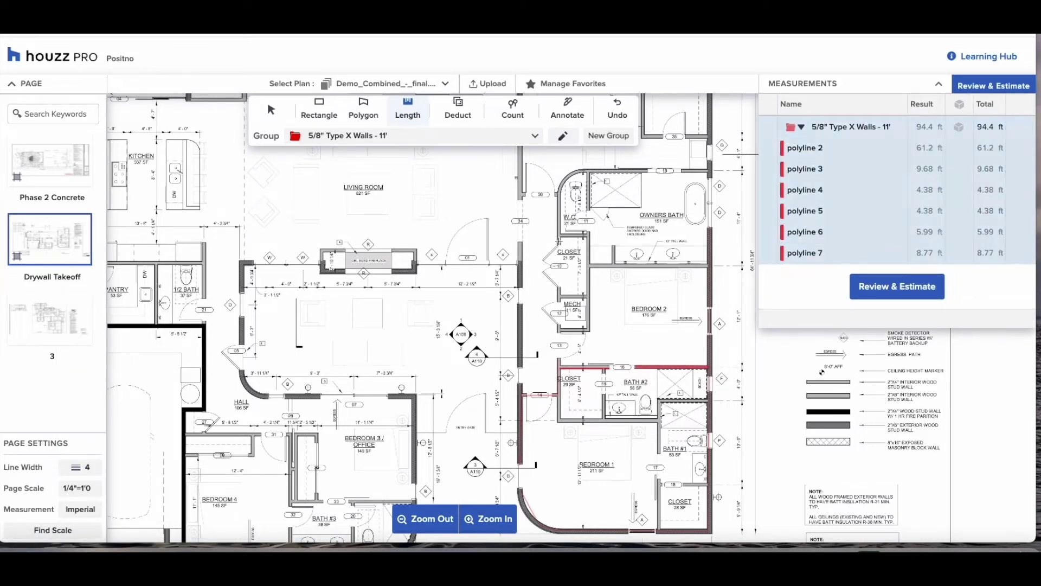
# - Trace the wall from the closet around the W.C. curve, bringing the group to 414.87 ft
pyautogui.click(558, 240)
pyautogui.click(559, 196)
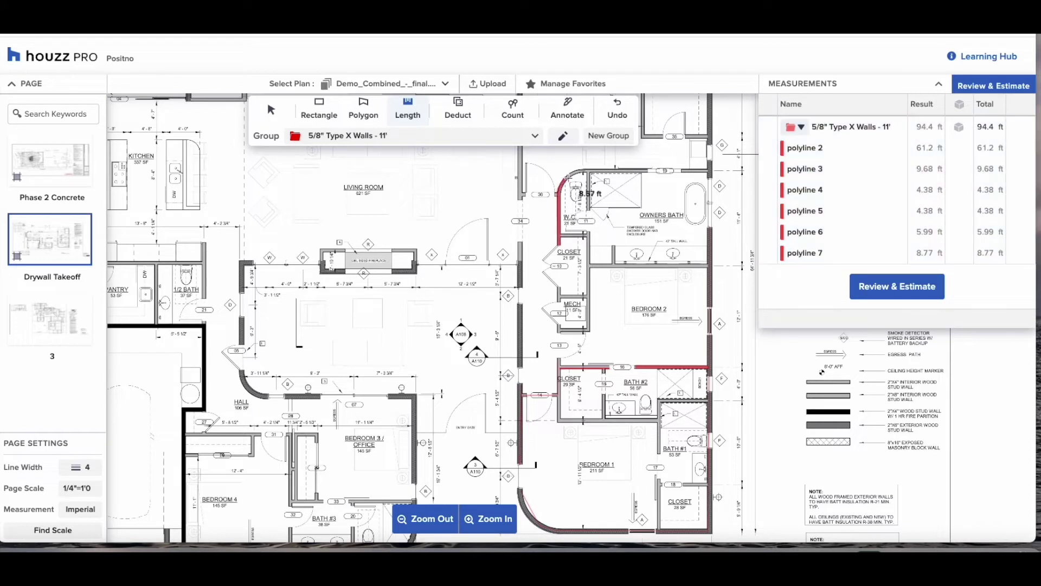
pyautogui.click(590, 171)
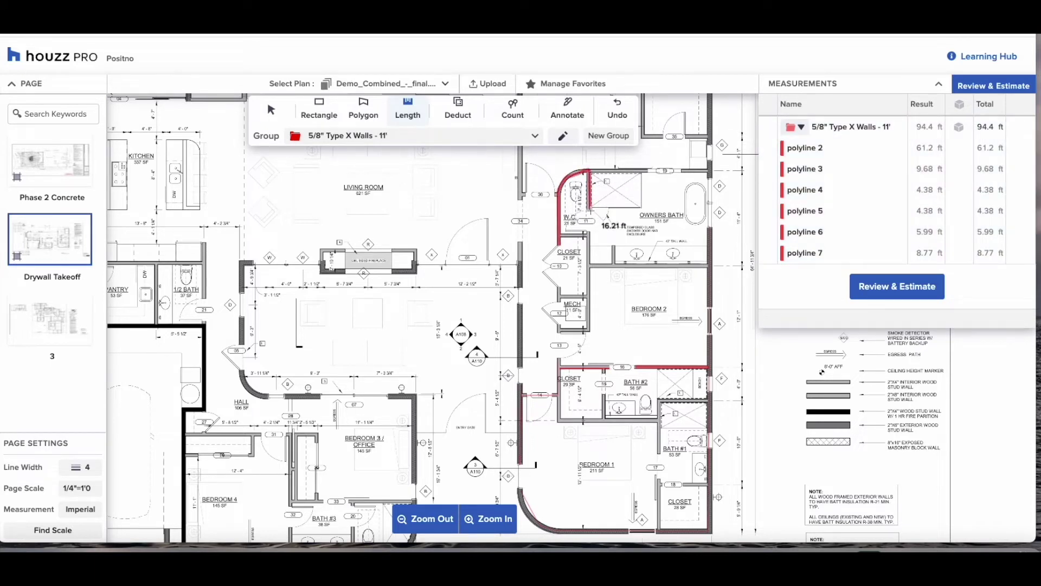
pyautogui.press('Return')
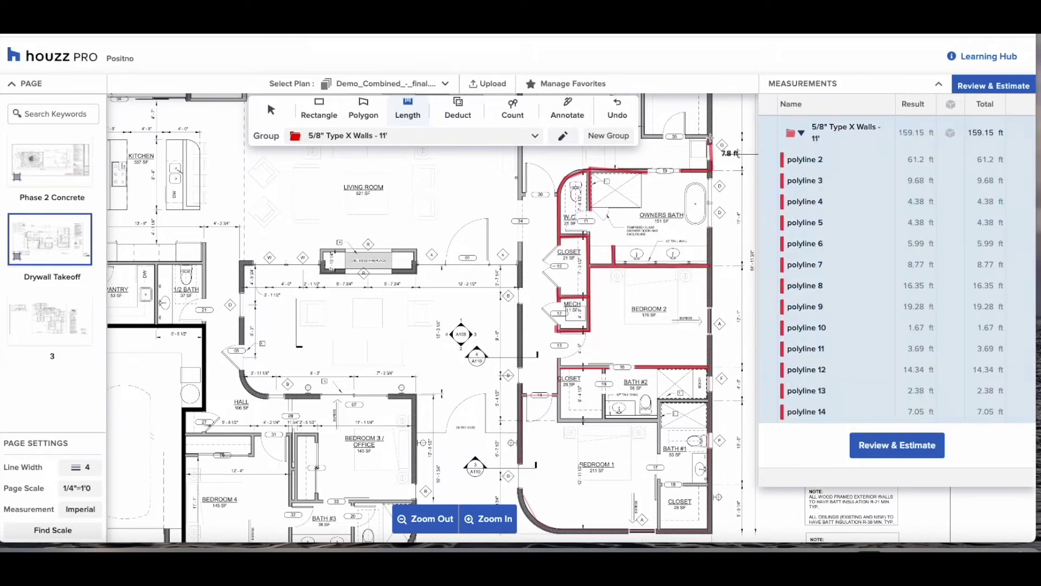
pyautogui.scroll(3, 640, 137)
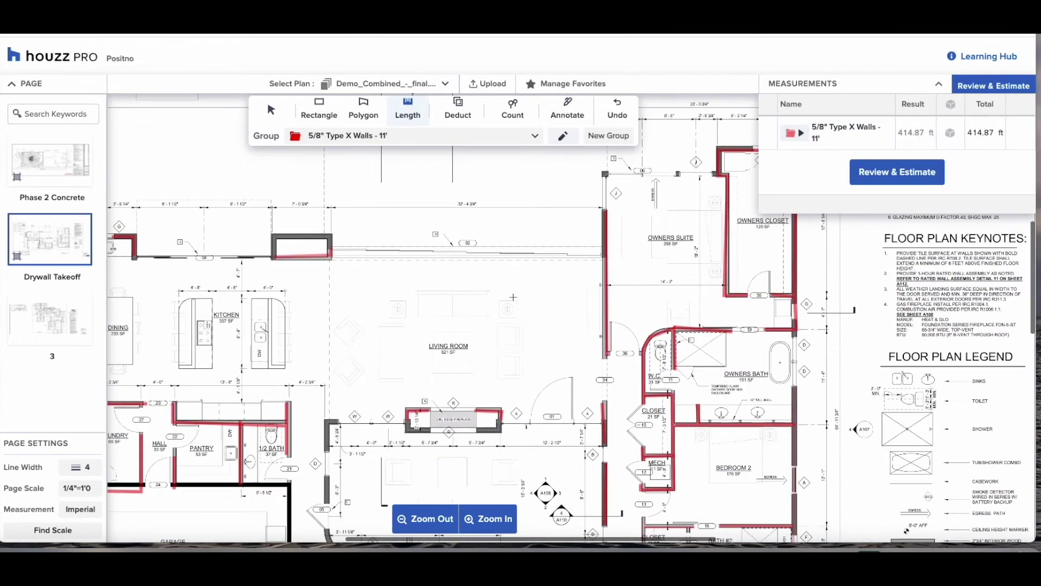
# - Apply an 11 ft height to the 414.87 ft of Type X walls, giving 4,563.61 ft2
pyautogui.click(950, 133)
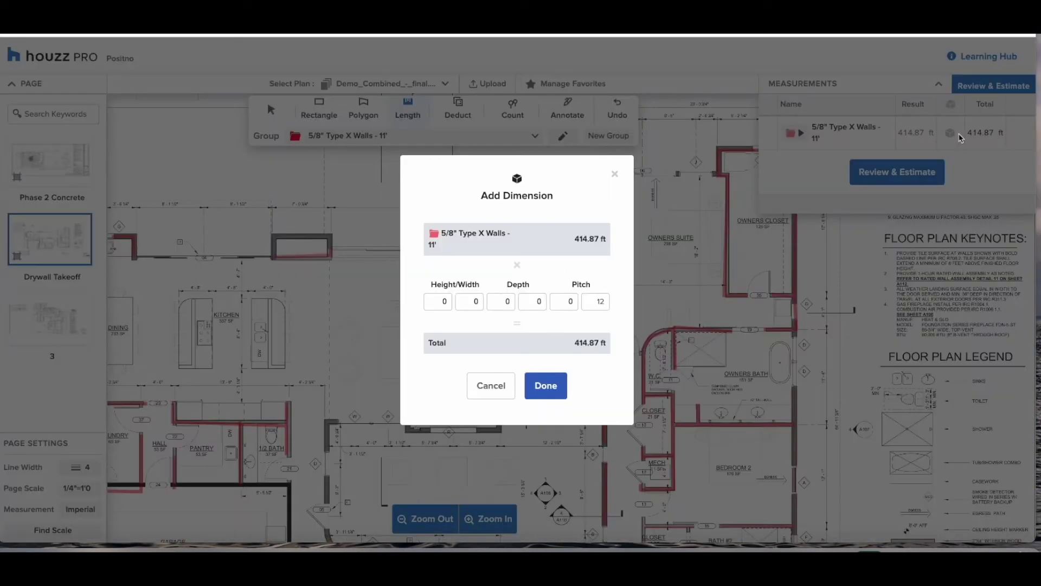
pyautogui.click(445, 301)
pyautogui.write('11')
pyautogui.click(519, 330)
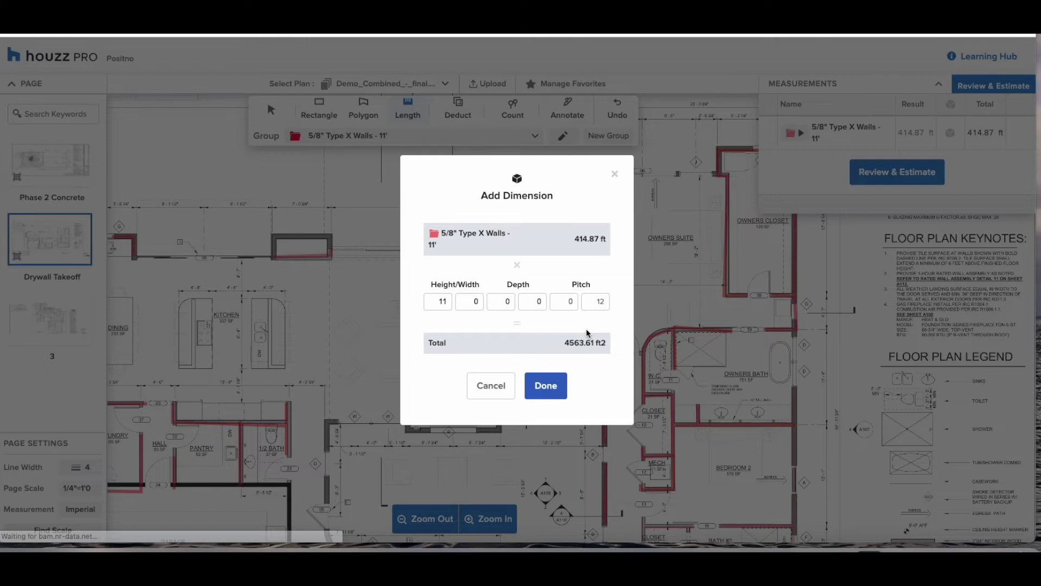
pyautogui.tripleClick(590, 244)
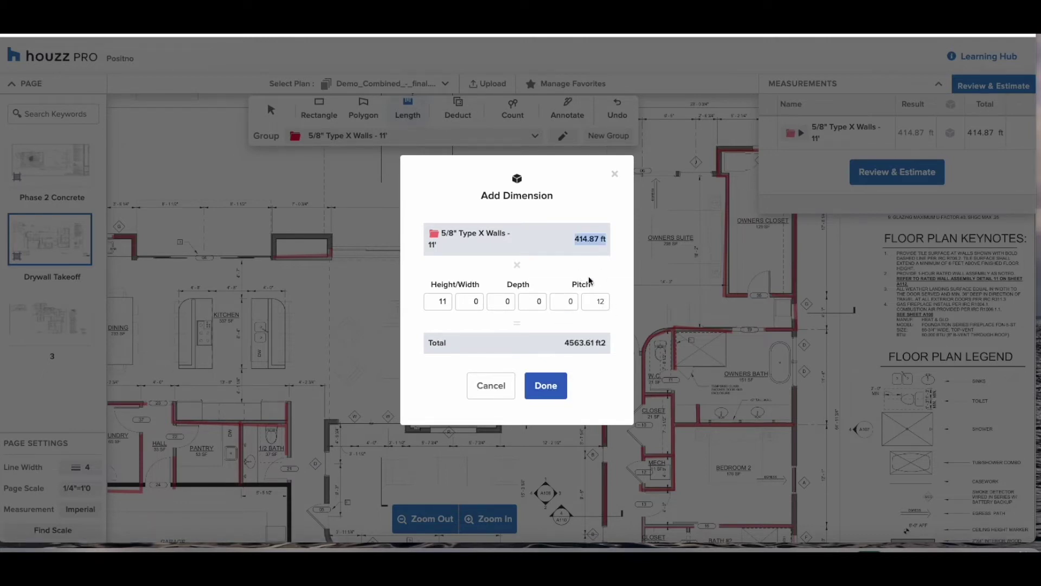
pyautogui.tripleClick(582, 342)
pyautogui.click(561, 387)
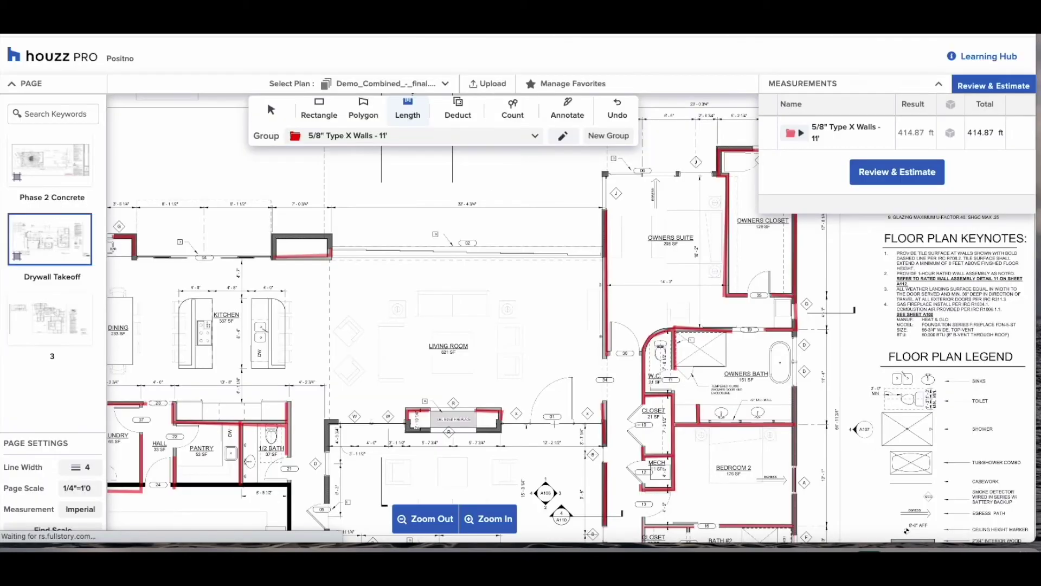
pyautogui.scroll(-1, 392, 537)
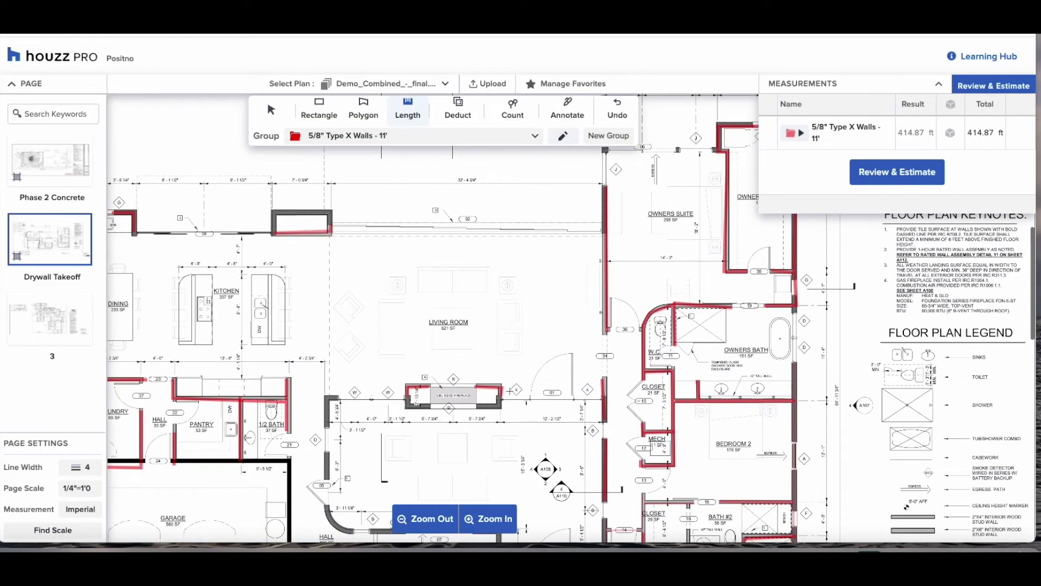
pyautogui.click(425, 519)
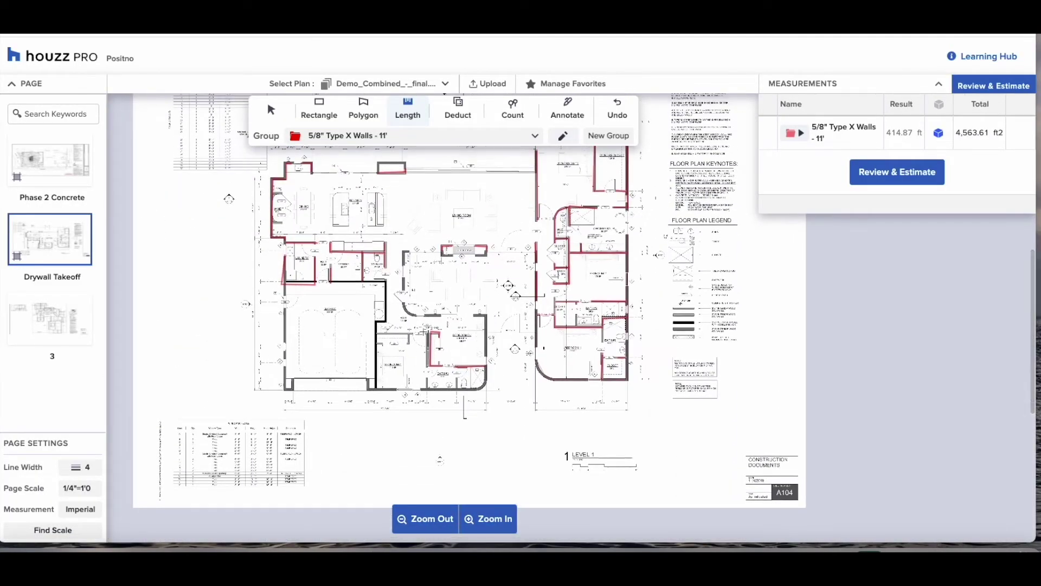
# - Place Corner Beads count markers at the left-room and upper wall corners
pyautogui.click(512, 108)
pyautogui.click(493, 136)
pyautogui.click(496, 158)
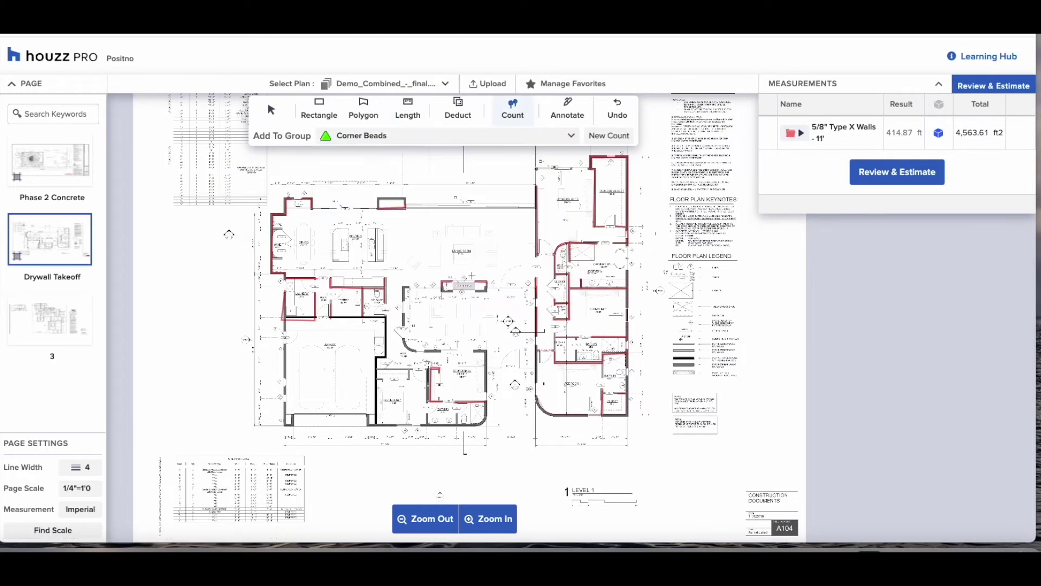
pyautogui.click(387, 280)
pyautogui.click(387, 306)
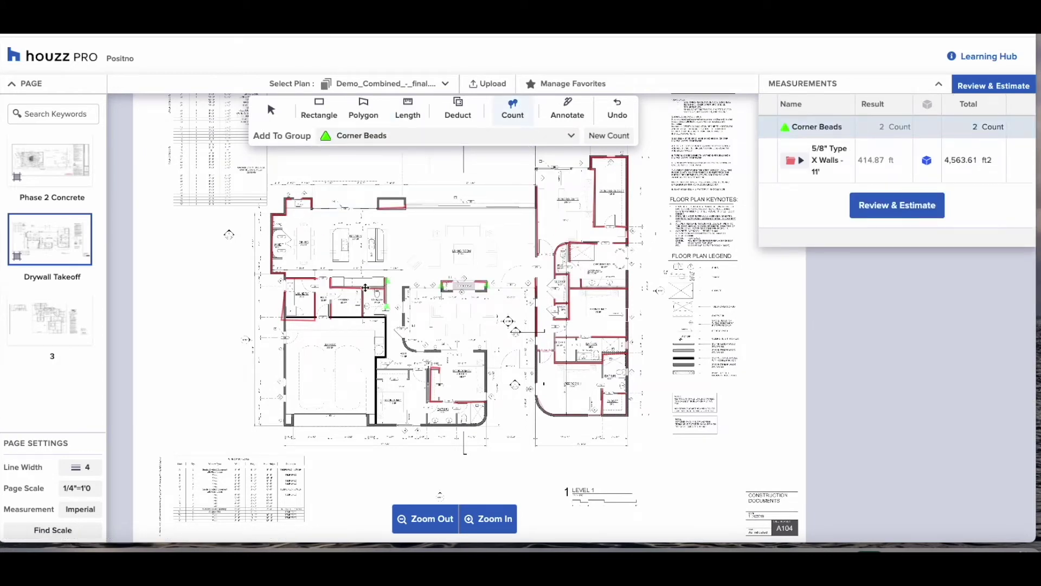
pyautogui.click(319, 280)
pyautogui.click(283, 275)
pyautogui.click(281, 261)
pyautogui.click(281, 234)
pyautogui.click(290, 214)
pyautogui.click(311, 214)
# - Mark the remaining hall, central and bath wall corners, reaching 26 corner beads
pyautogui.click(405, 211)
pyautogui.click(488, 352)
pyautogui.click(443, 353)
pyautogui.click(423, 354)
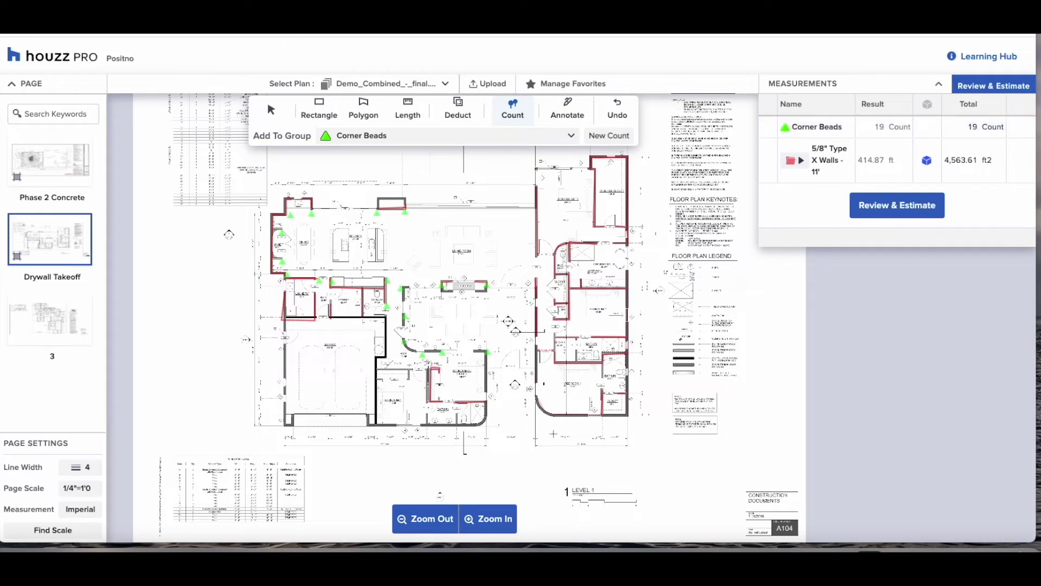
pyautogui.click(583, 281)
pyautogui.click(569, 275)
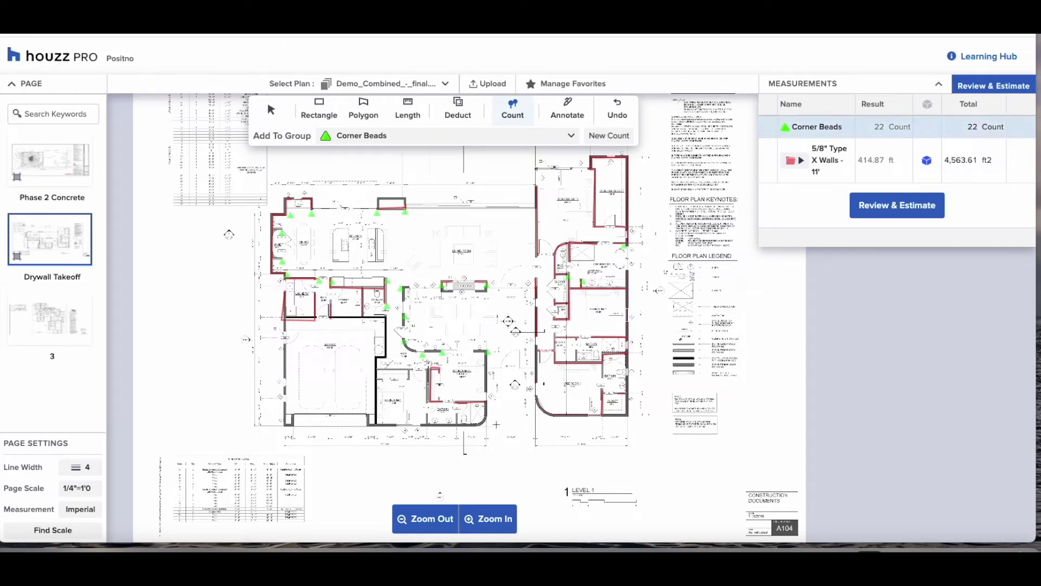
pyautogui.click(554, 366)
pyautogui.click(603, 392)
pyautogui.click(602, 357)
pyautogui.scroll(3, 207, 361)
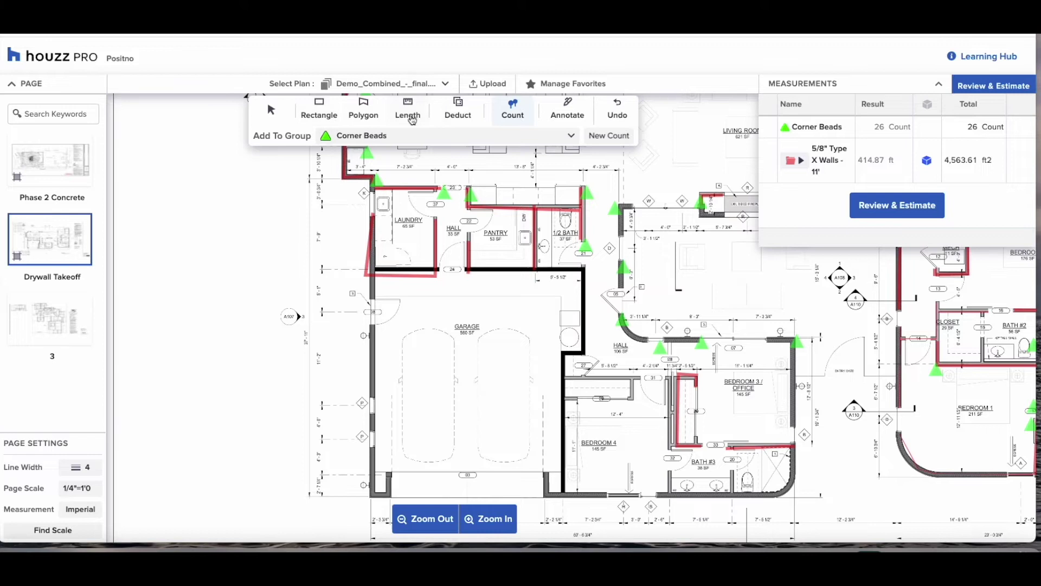
# - Outline the house as a polygon in 5/8" Type X Ceiling, totalling 4,127.82 ft2
pyautogui.click(365, 109)
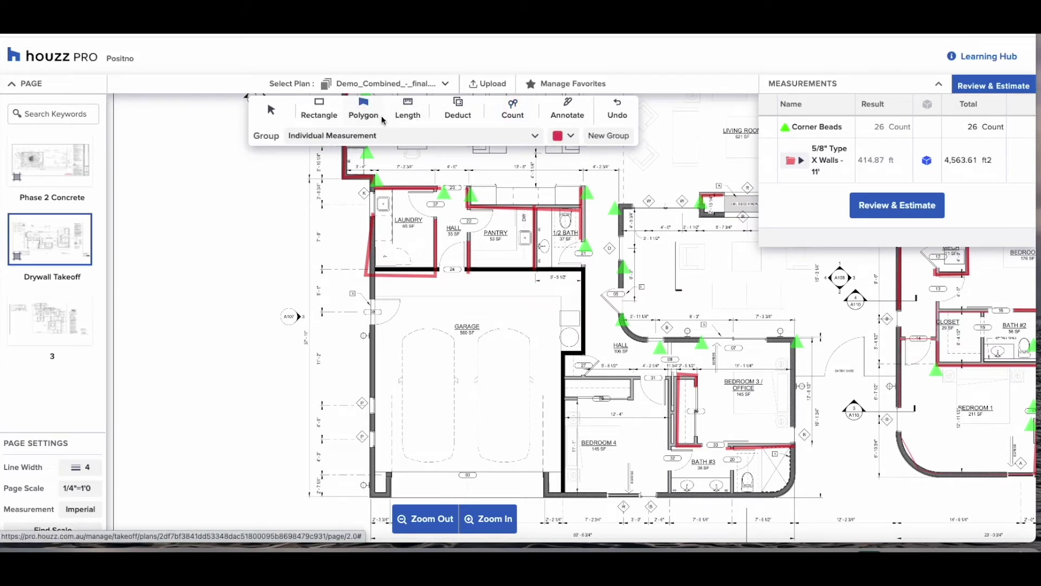
pyautogui.click(532, 142)
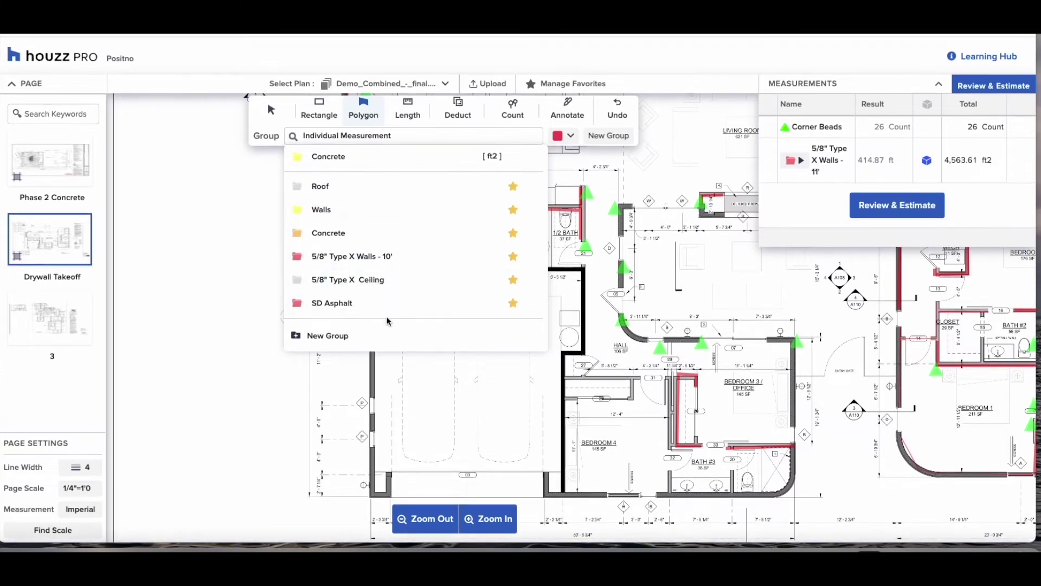
pyautogui.click(390, 280)
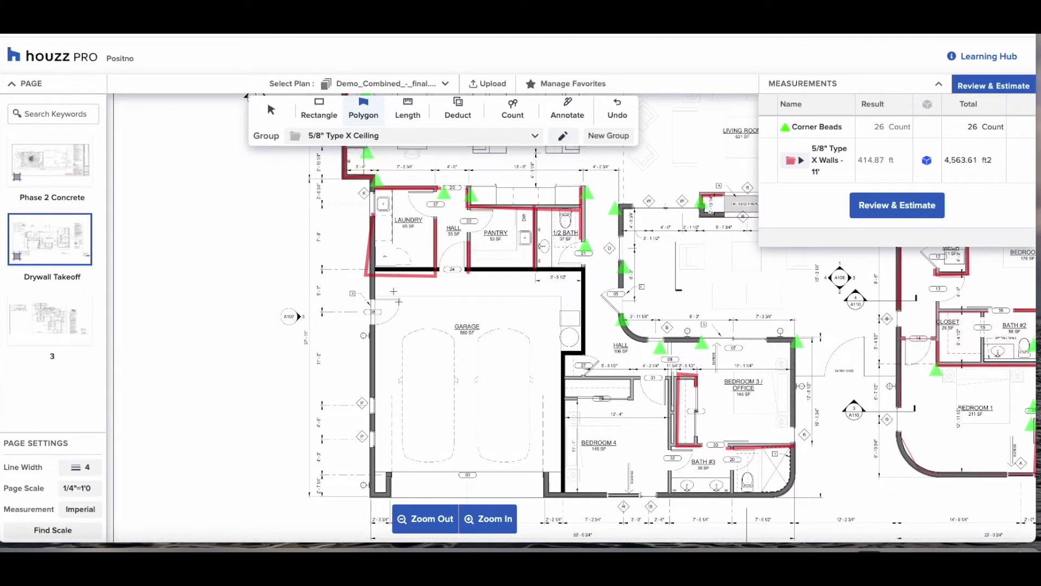
pyautogui.scroll(-5, 399, 302)
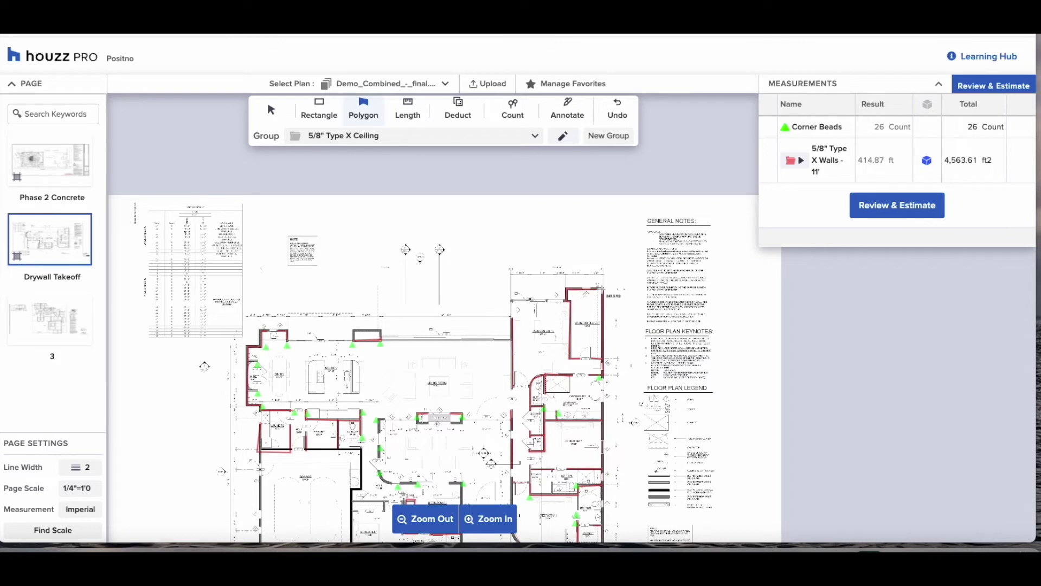
pyautogui.scroll(-3, 602, 347)
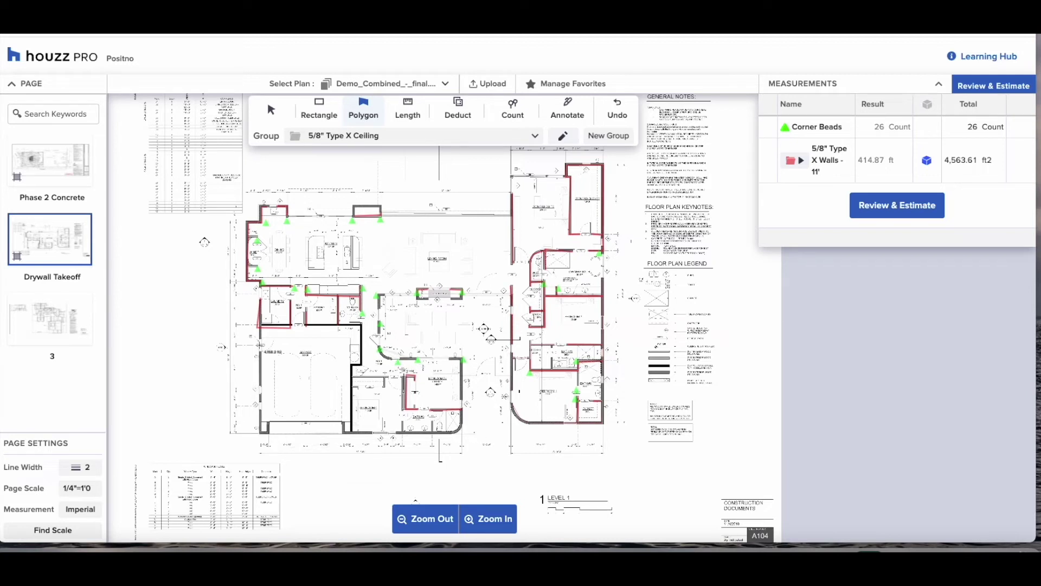
pyautogui.click(256, 223)
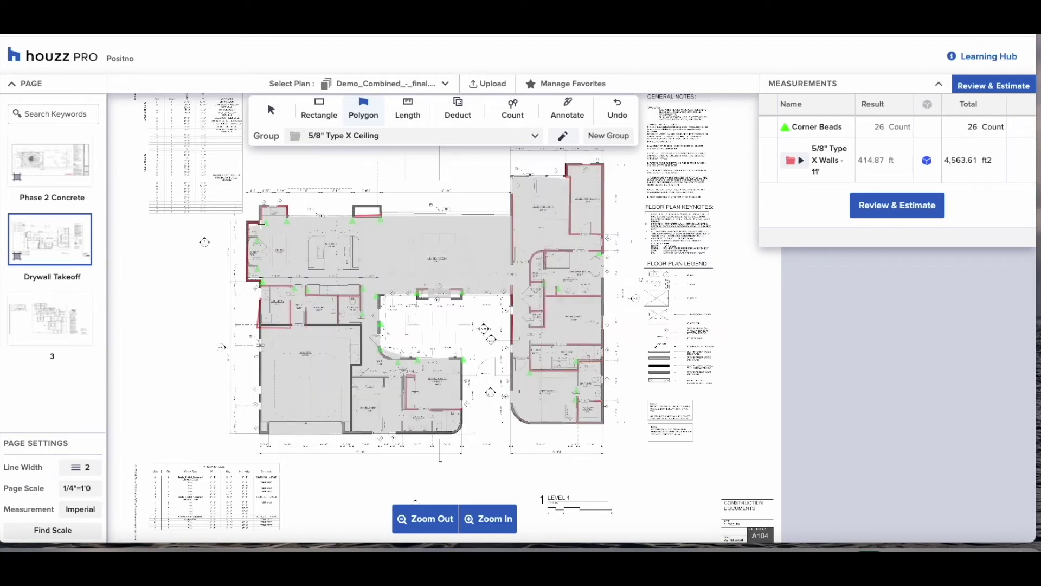
pyautogui.click(801, 199)
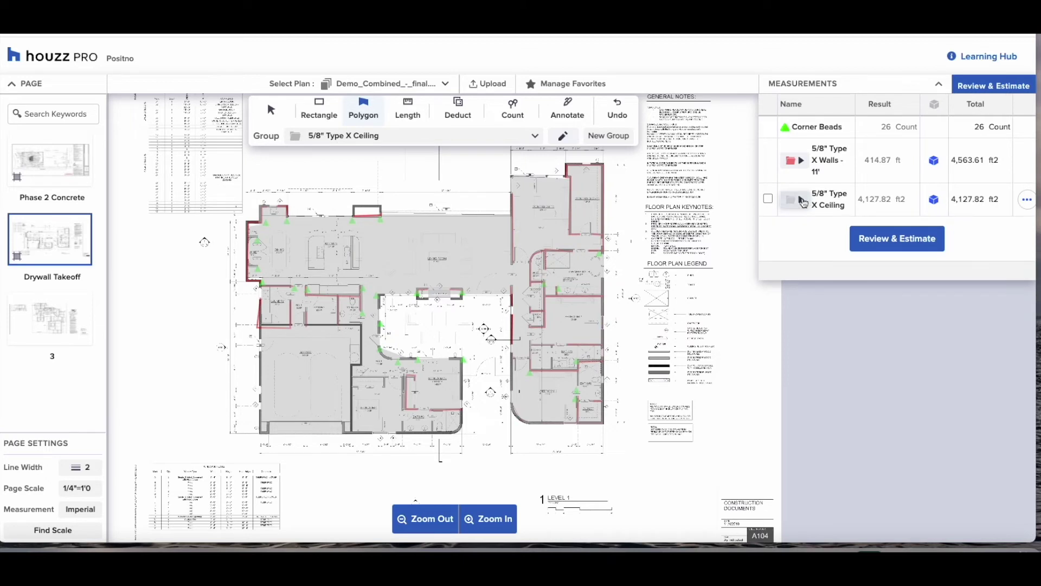
# - Rename the copied ceiling group to Moulding, measuring 427.38 ft
pyautogui.click(801, 199)
pyautogui.click(801, 199)
pyautogui.click(768, 199)
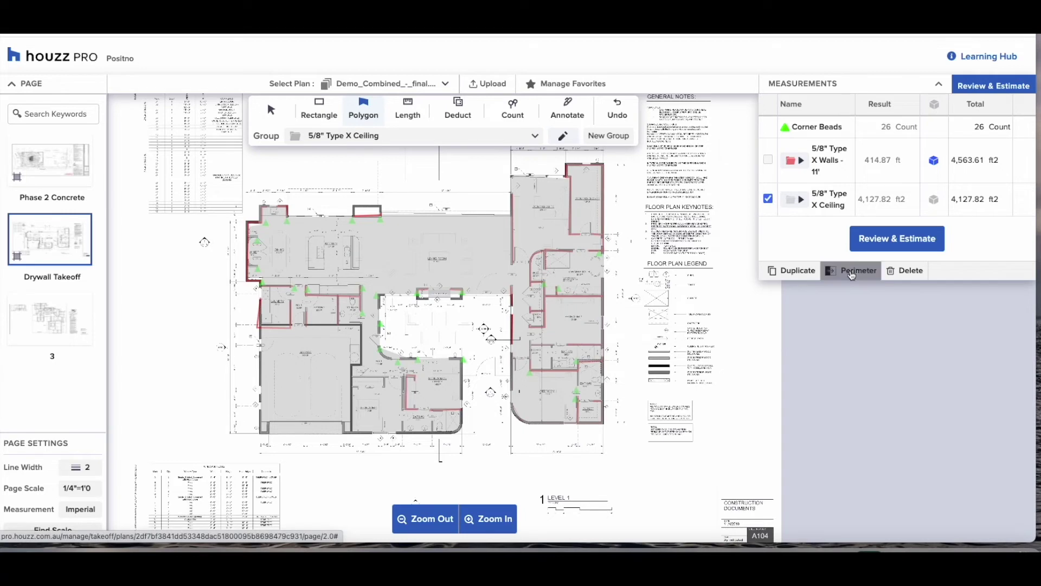
pyautogui.click(852, 273)
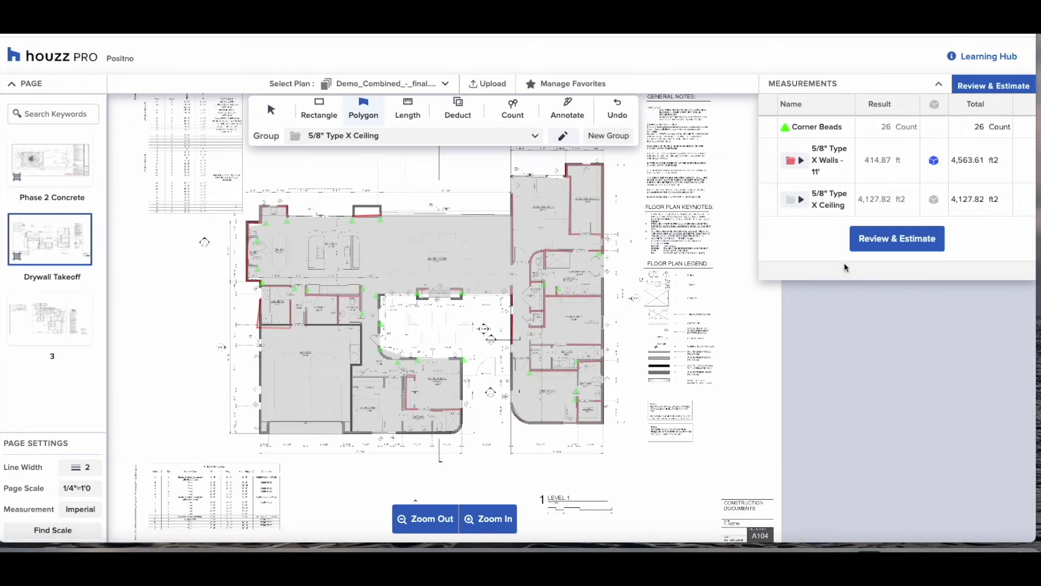
pyautogui.doubleClick(836, 251)
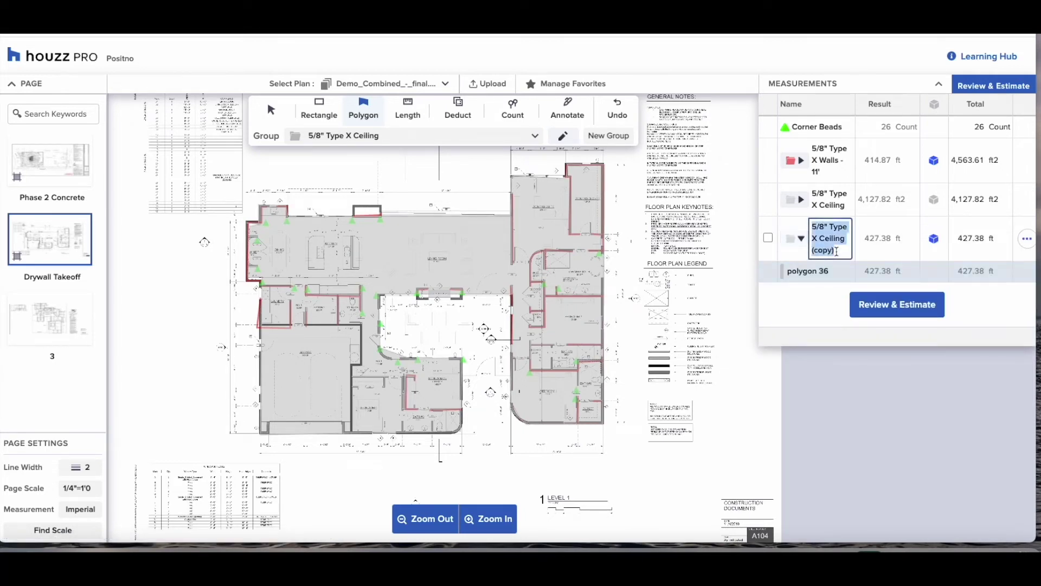
pyautogui.write('Moulding')
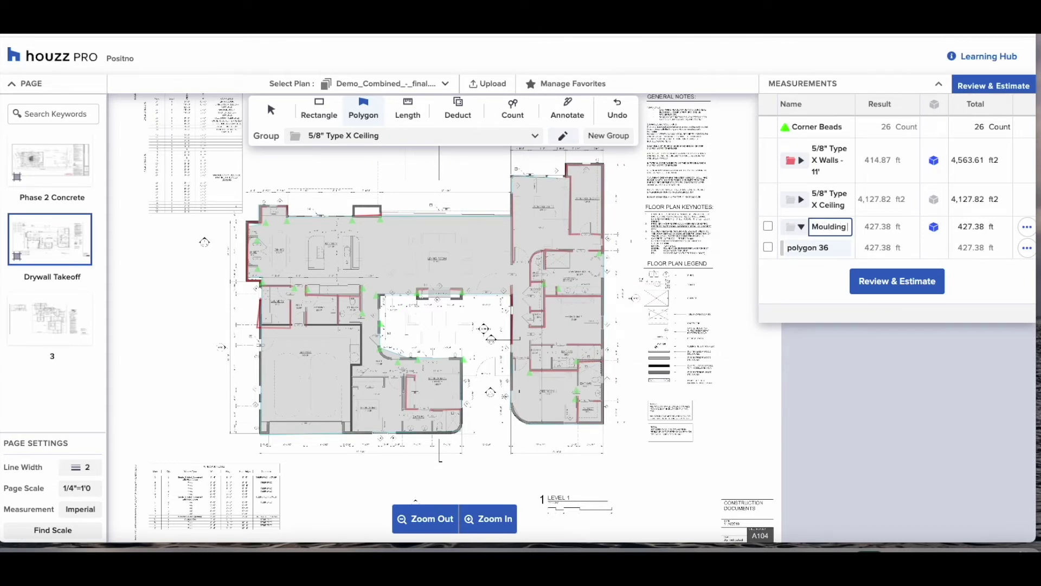
pyautogui.press('Return')
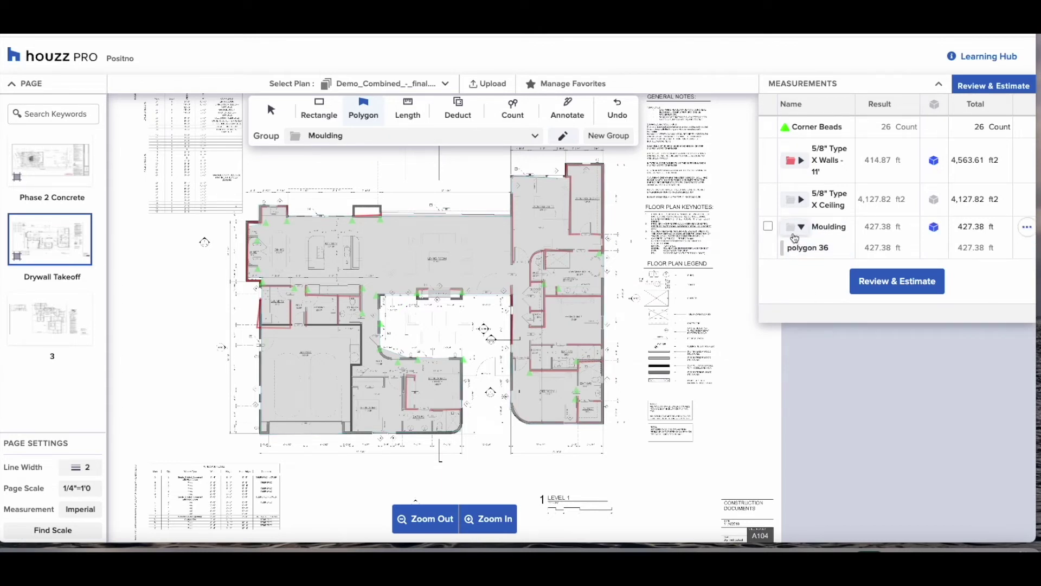
pyautogui.click(800, 227)
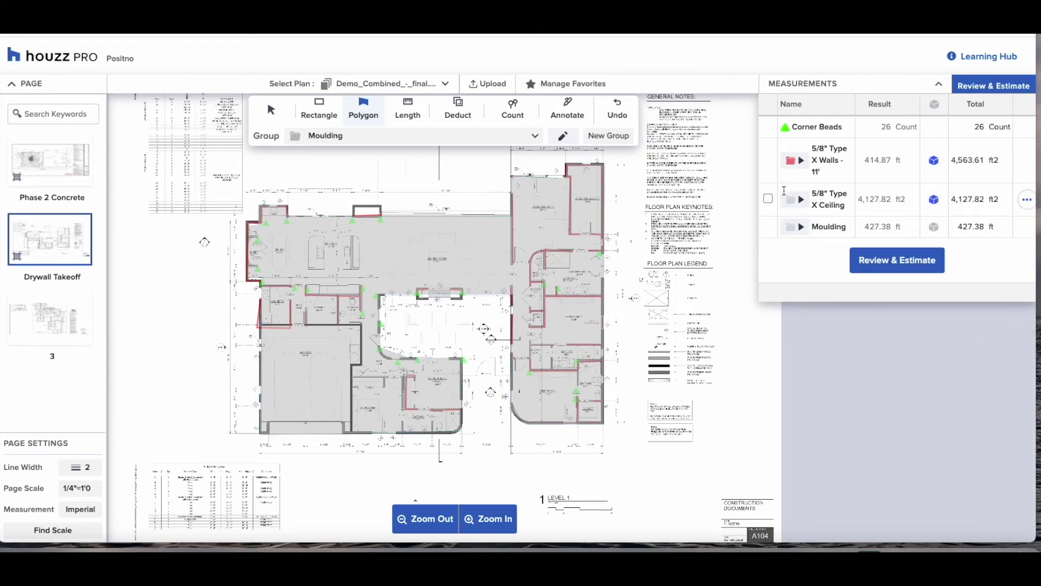
# - Duplicate the 5/8" Type X Ceiling group and rename the copy Floor Area
pyautogui.click(768, 200)
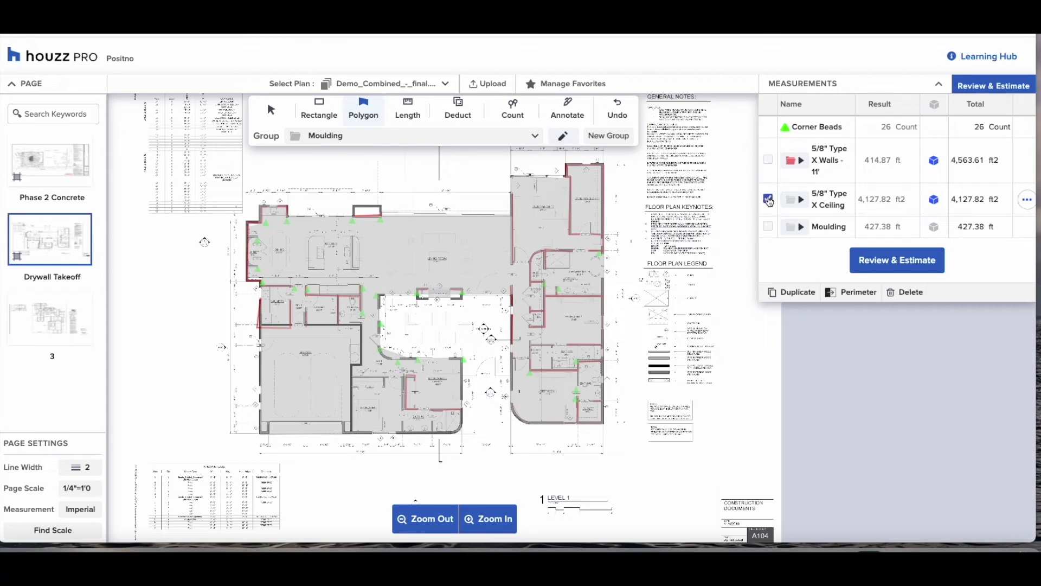
pyautogui.click(802, 293)
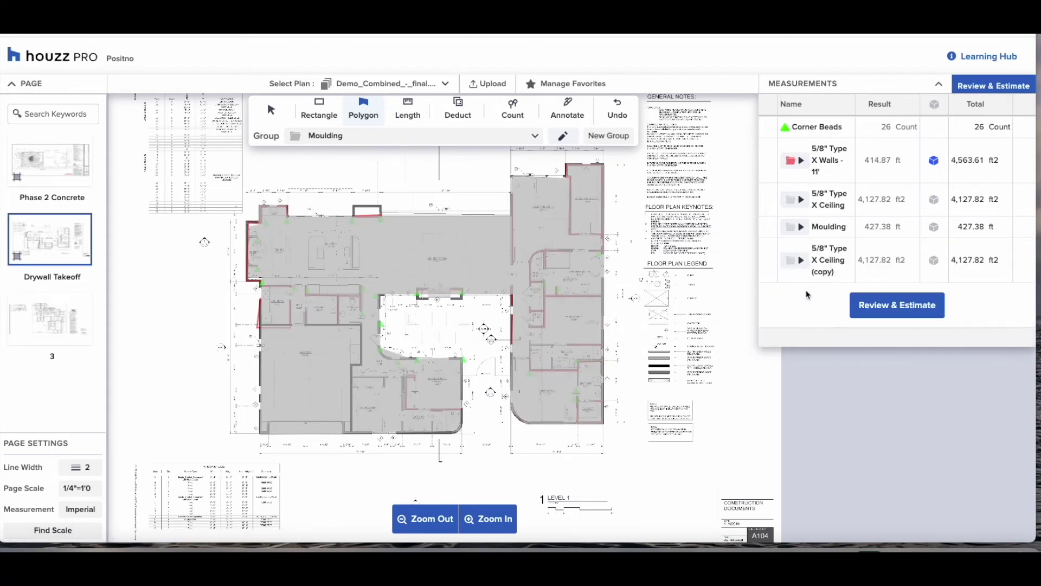
pyautogui.tripleClick(839, 269)
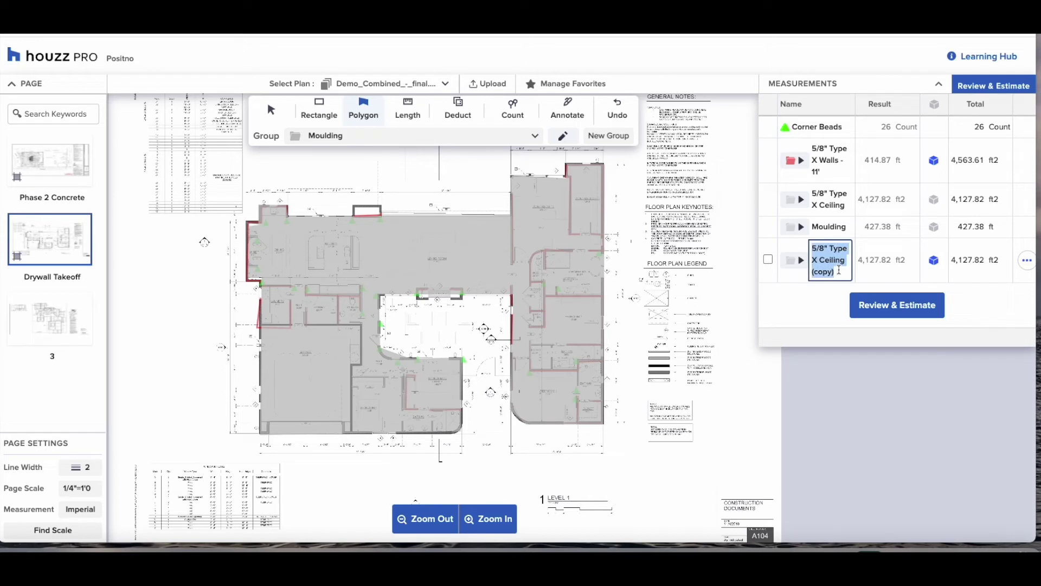
pyautogui.press('BackSpace')
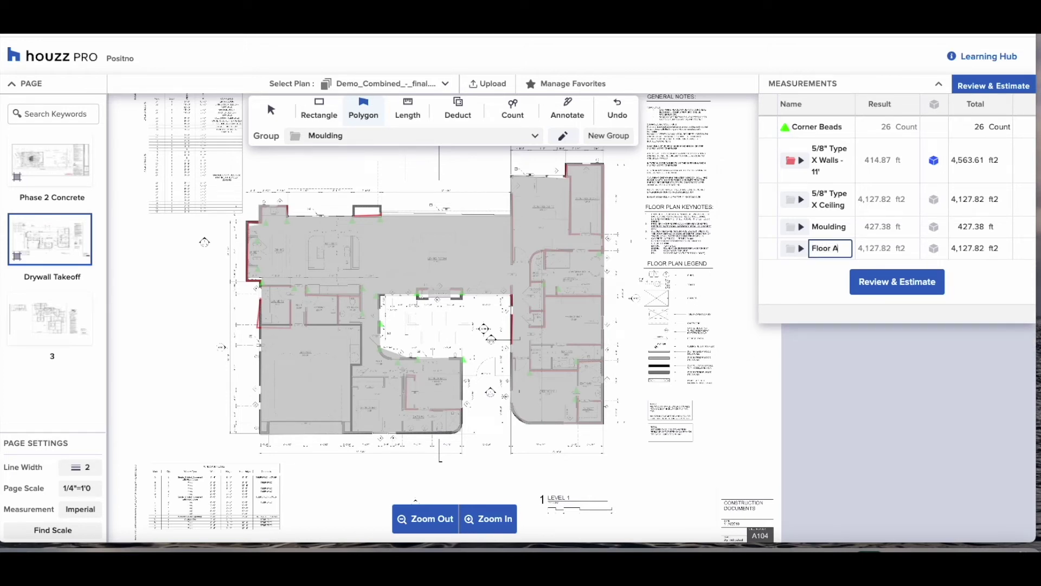
pyautogui.write('Floor Area')
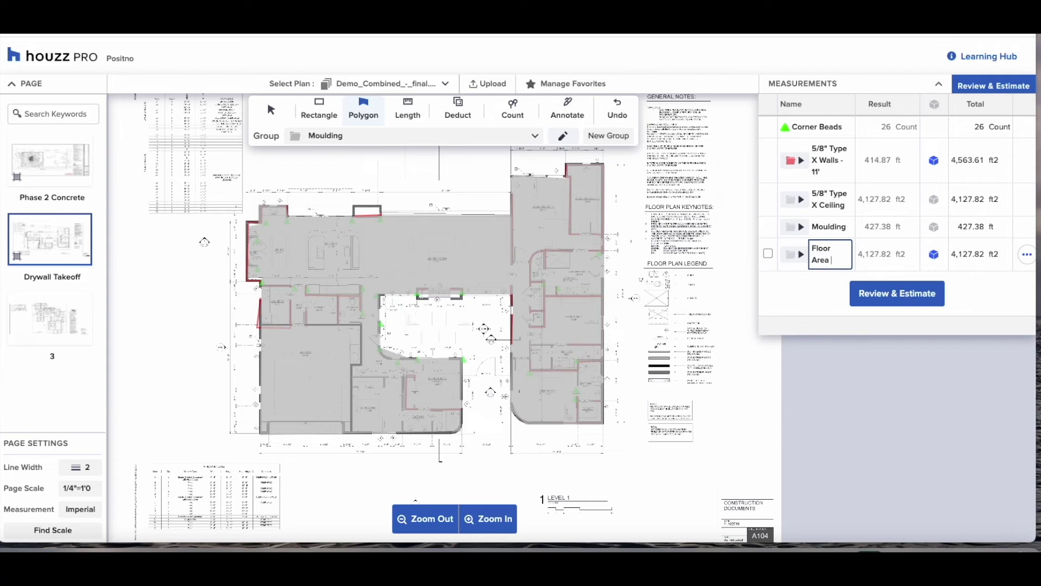
pyautogui.click(837, 294)
# - Zoom in on the owners suite and set annotations to orange fill at text size 90
pyautogui.click(488, 518)
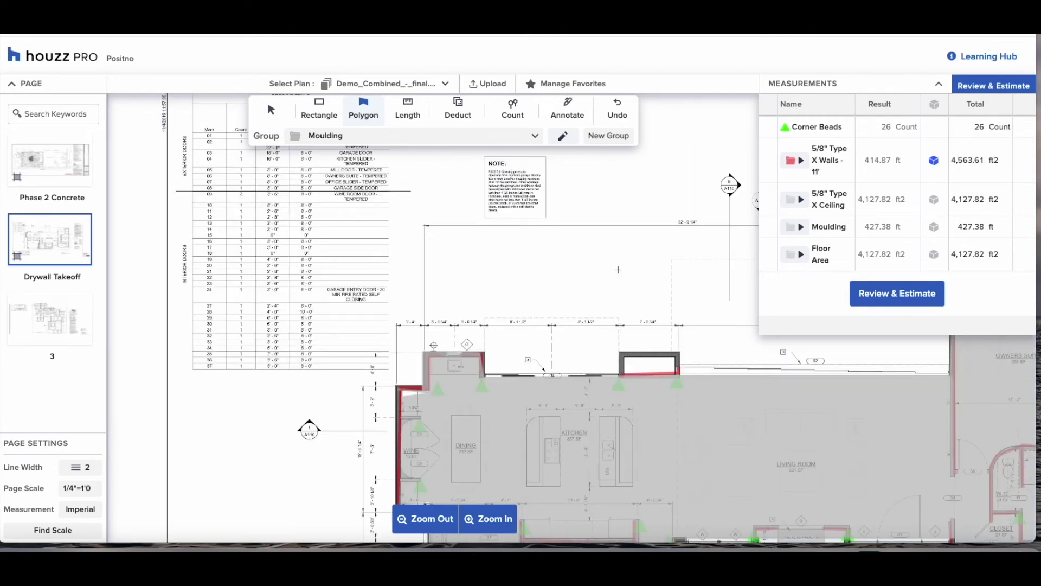
pyautogui.click(572, 112)
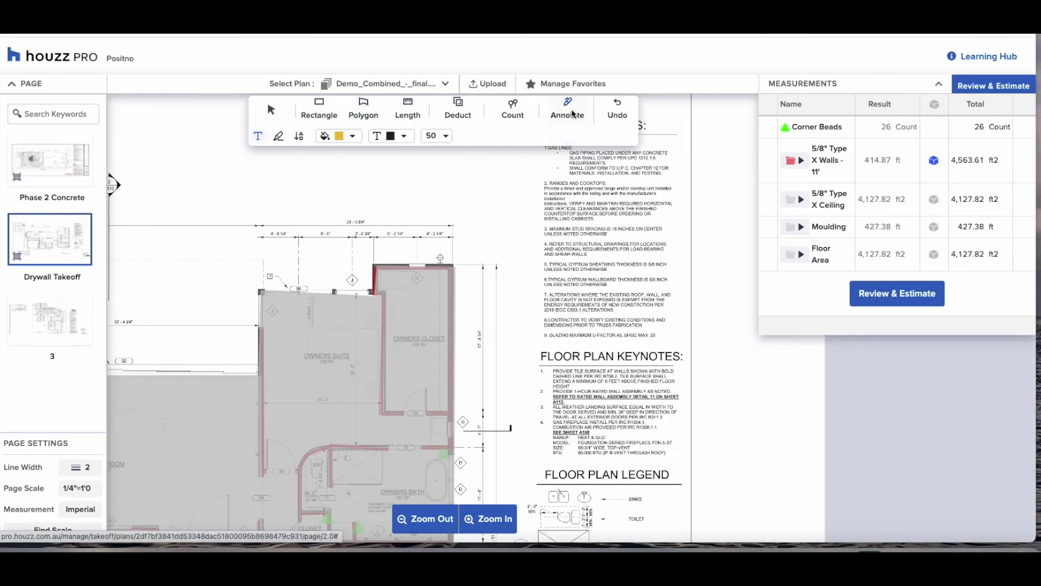
pyautogui.click(352, 135)
pyautogui.click(384, 159)
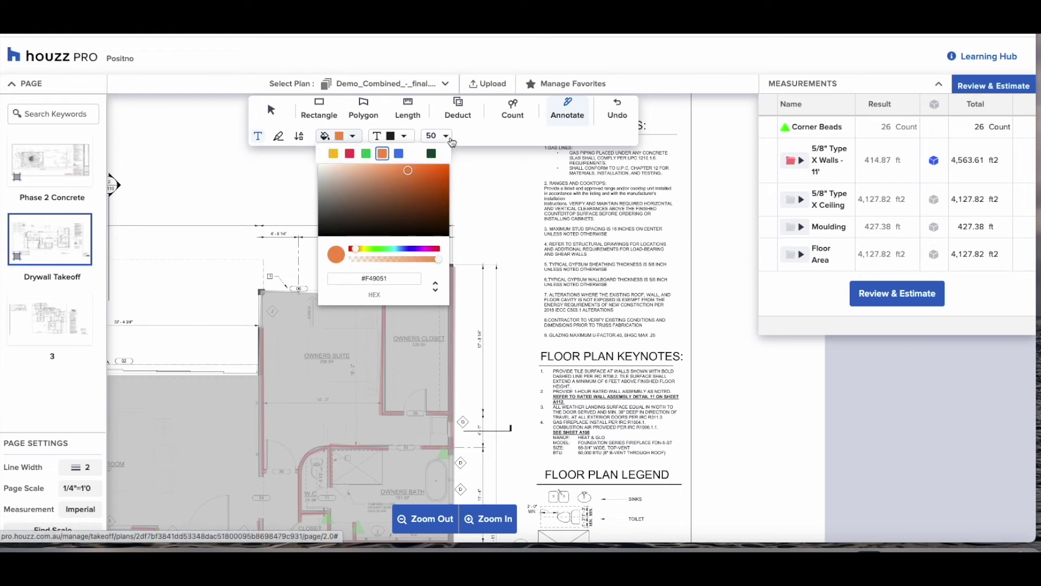
pyautogui.click(436, 135)
pyautogui.click(438, 260)
# - Place the note 'Confirm Gypsum Type with GC' above the owners suite, fix the typo, and move it up-left
pyautogui.click(326, 187)
pyautogui.write('Con')
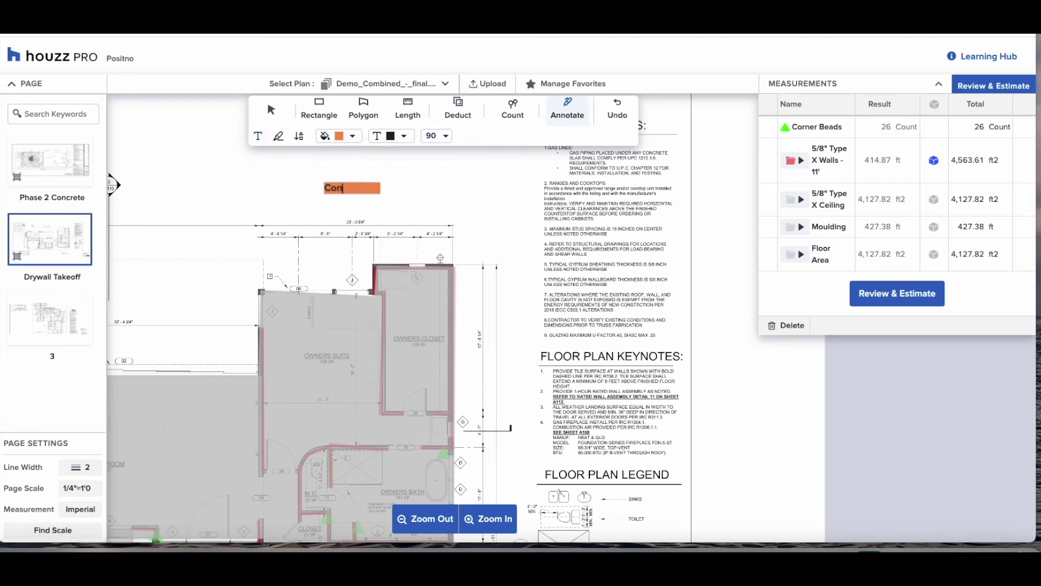
pyautogui.write('dirm Gypsum T')
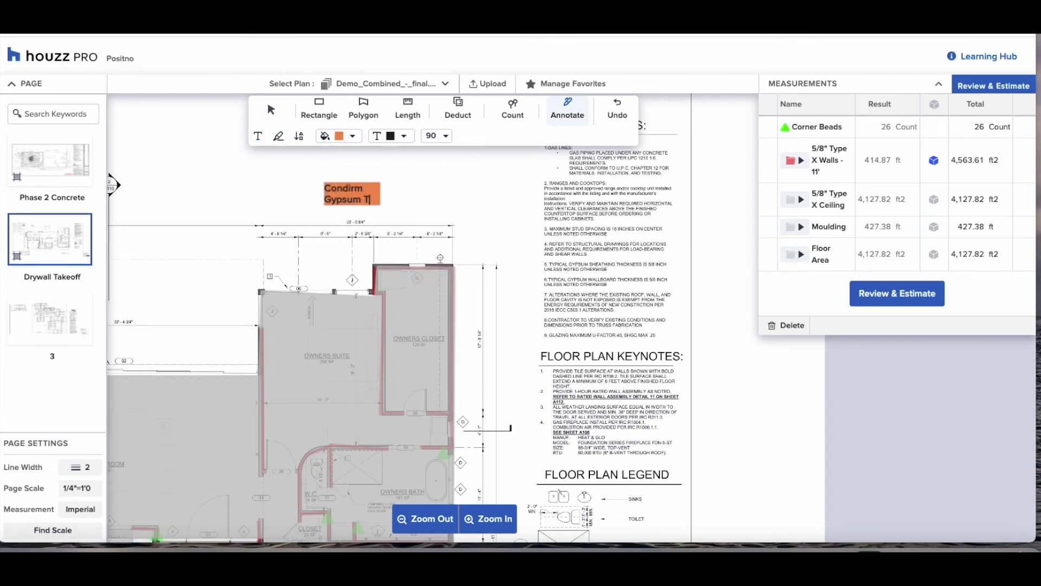
pyautogui.write('ype with GC')
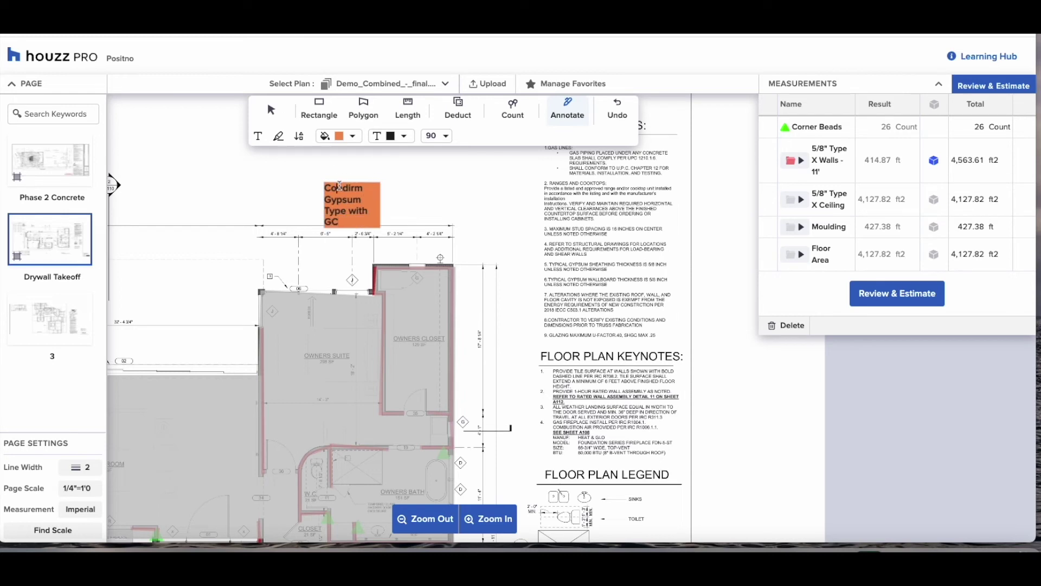
pyautogui.doubleClick(339, 186)
pyautogui.write('Confirm')
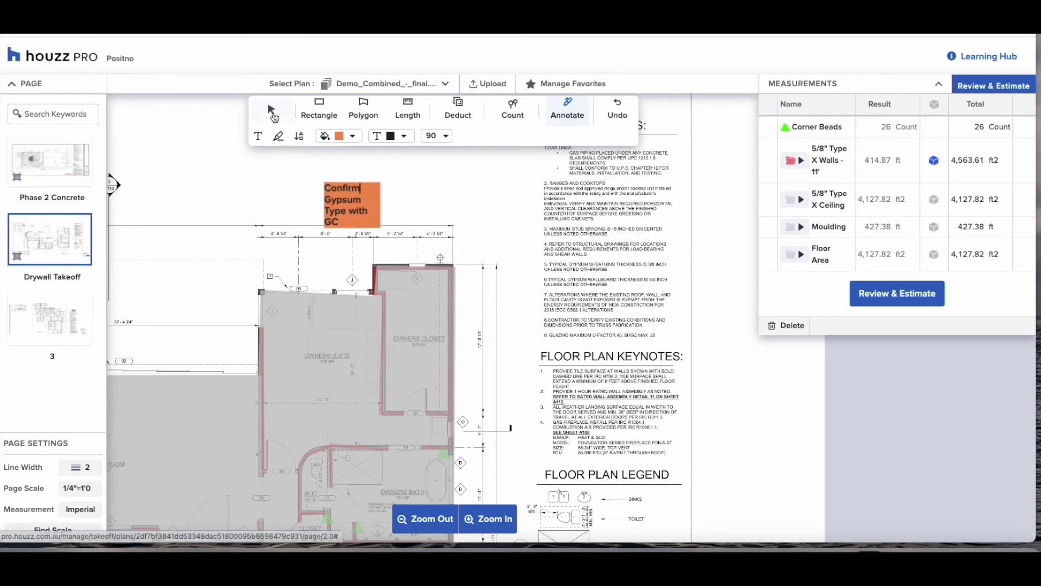
pyautogui.click(271, 110)
pyautogui.moveTo(383, 206)
pyautogui.mouseDown()
pyautogui.moveTo(329, 183)
pyautogui.moveTo(372, 185)
pyautogui.mouseUp()
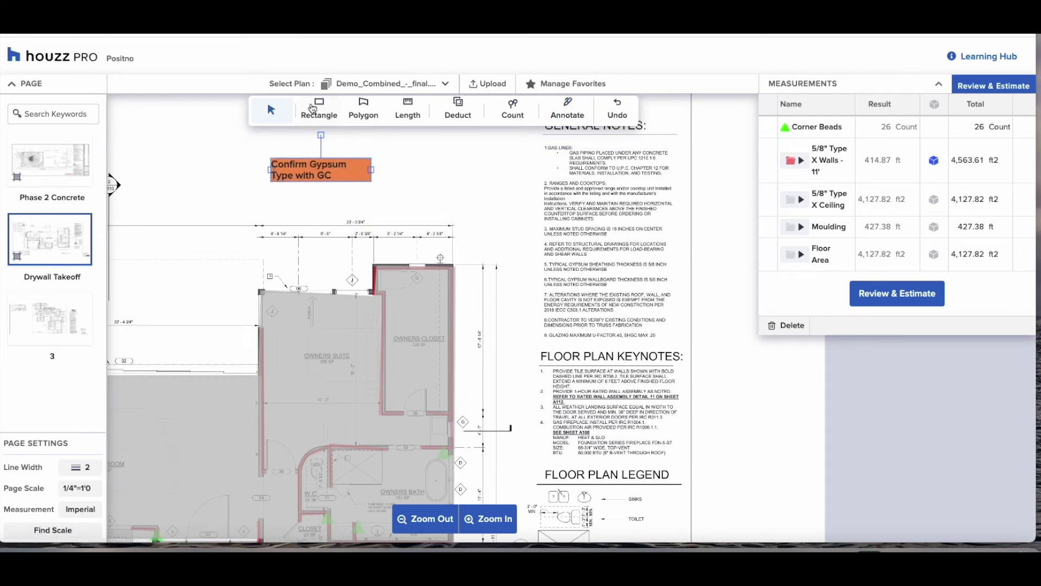
pyautogui.click(567, 112)
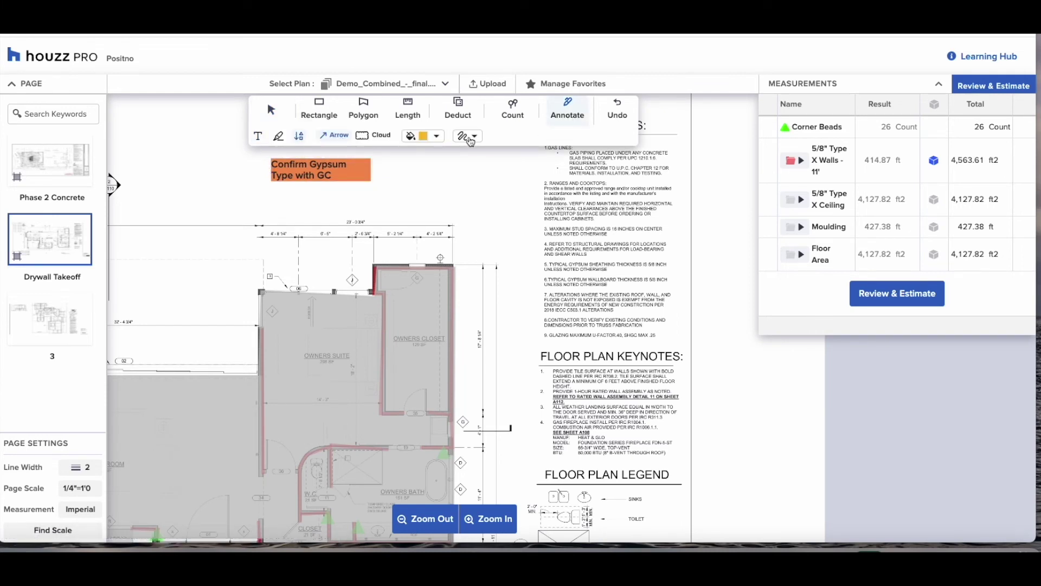
# - Draw a yellow arrow from the note to the owners closet and highlight both gypsum thickness notes in green
pyautogui.click(467, 136)
pyautogui.moveTo(372, 183)
pyautogui.mouseDown()
pyautogui.moveTo(558, 263)
pyautogui.moveTo(442, 348)
pyautogui.mouseUp()
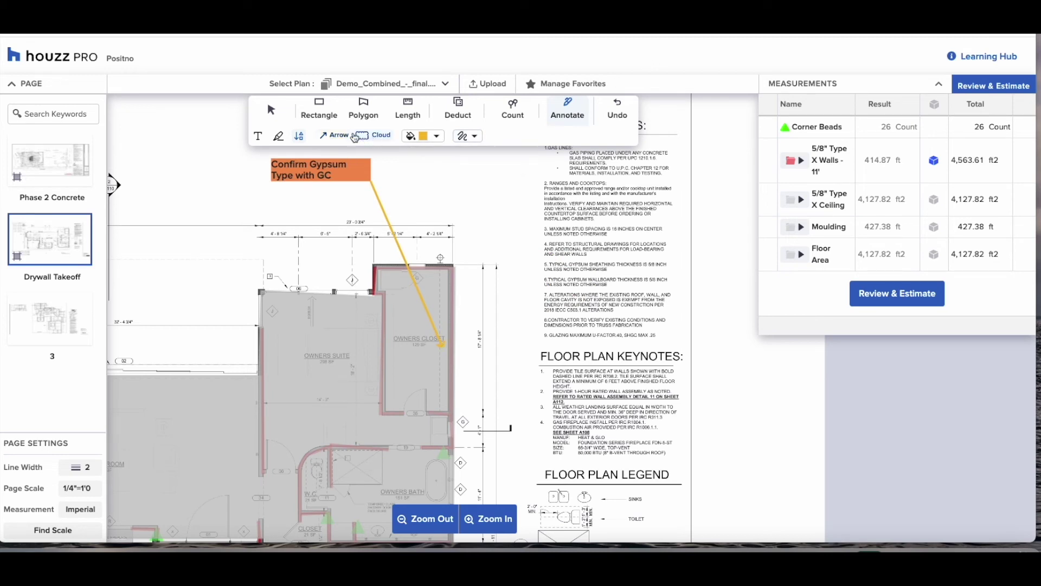
pyautogui.click(279, 137)
pyautogui.click(353, 136)
pyautogui.click(366, 153)
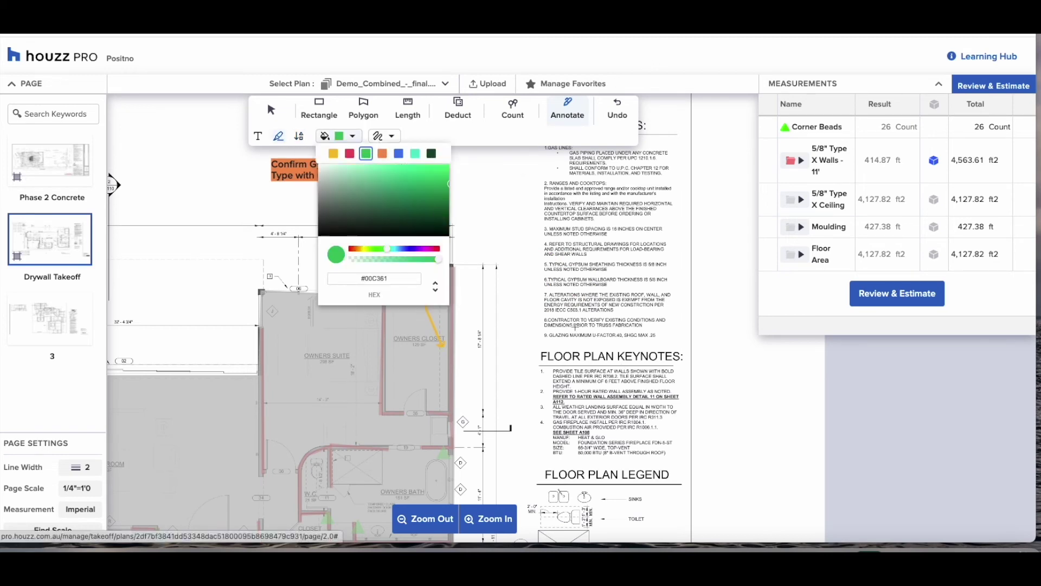
pyautogui.moveTo(543, 264); pyautogui.dragTo(667, 264)
pyautogui.moveTo(541, 270)
pyautogui.mouseDown()
pyautogui.moveTo(671, 280)
pyautogui.moveTo(542, 284)
pyautogui.moveTo(643, 332)
pyautogui.moveTo(675, 379)
pyautogui.mouseUp()
# - Add a green cloud around the Floor Plan Keynotes, stretched to their full width, and zoom out
pyautogui.click(299, 135)
pyautogui.click(375, 135)
pyautogui.click(437, 135)
pyautogui.click(271, 109)
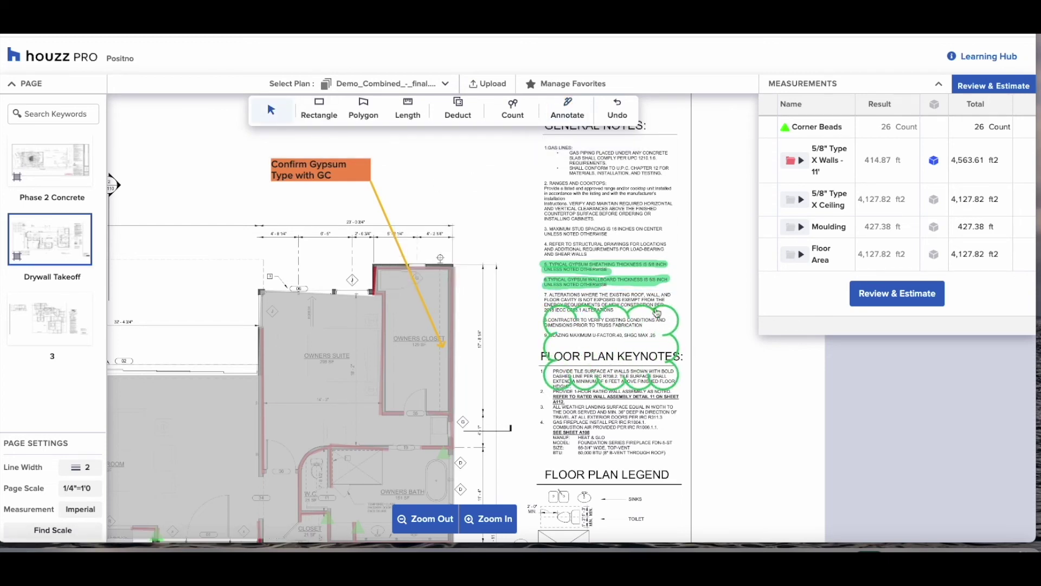
pyautogui.moveTo(656, 313); pyautogui.dragTo(655, 357)
pyautogui.moveTo(681, 394); pyautogui.dragTo(694, 394)
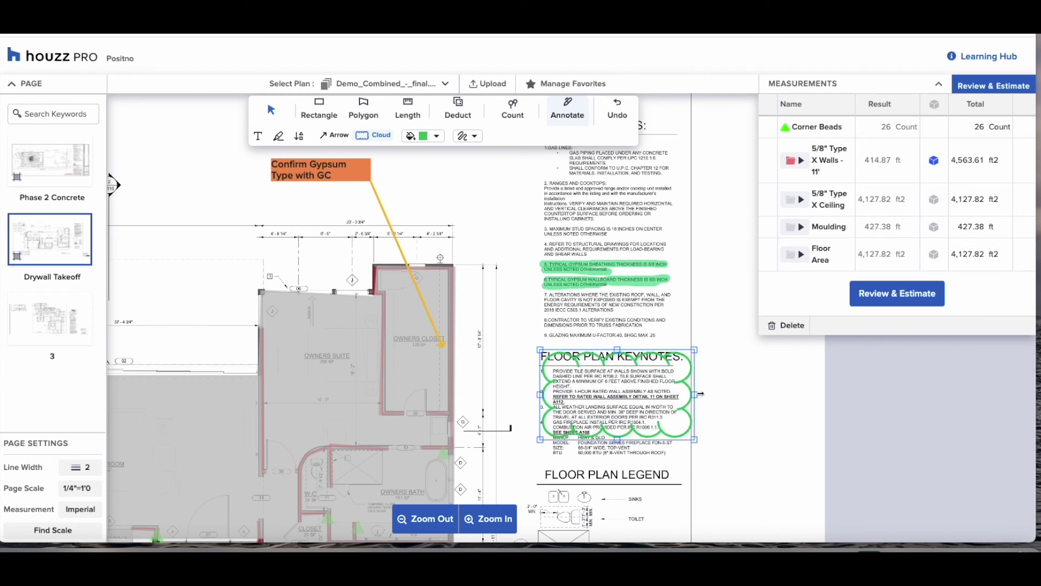
pyautogui.click(737, 396)
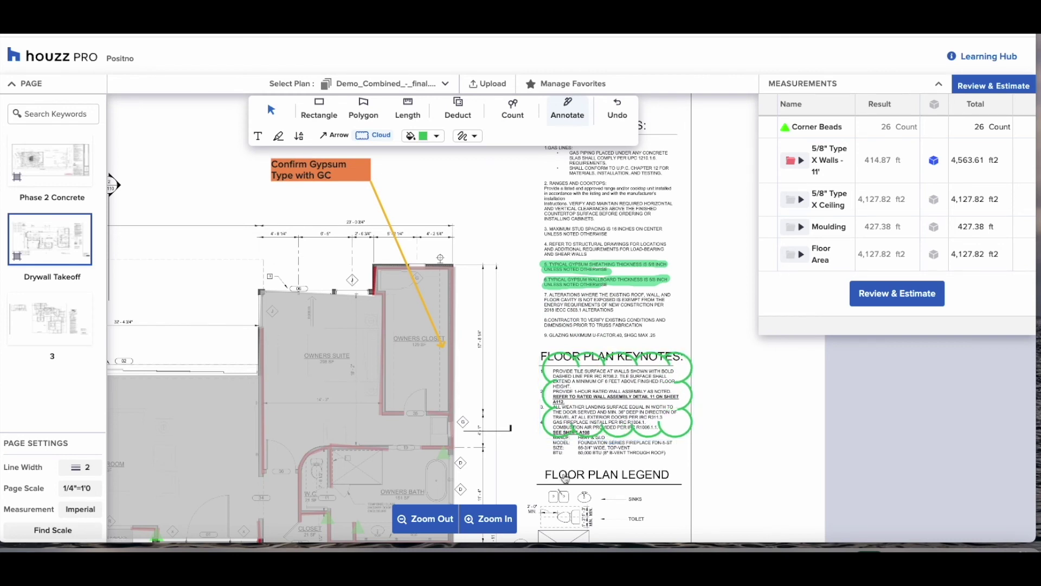
pyautogui.click(425, 519)
# - Shift the plan view up and right, then open and close the Manage Favorites list
pyautogui.scroll(4, 381, 383)
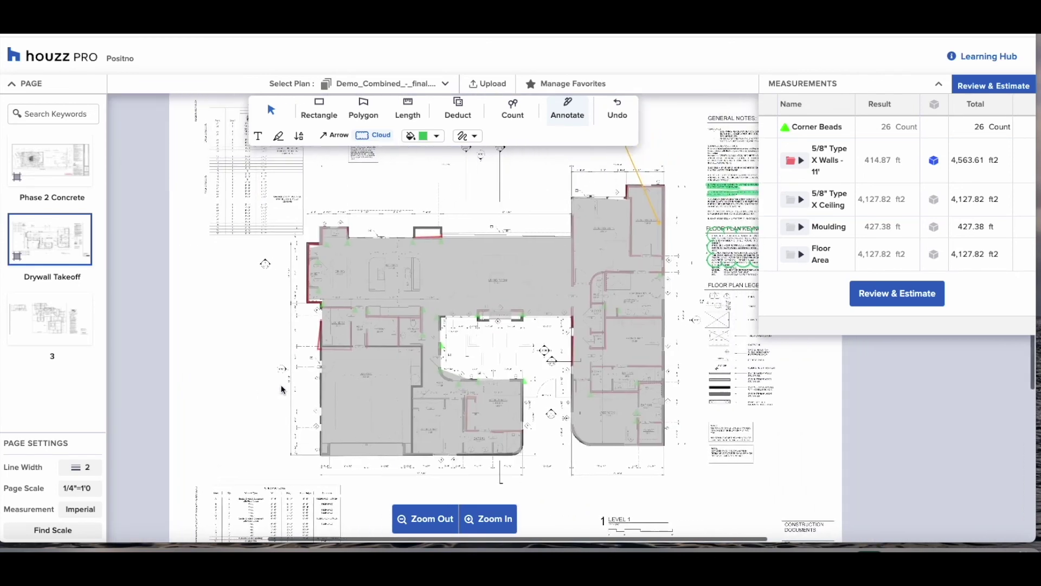
pyautogui.hscroll(3, 282, 389)
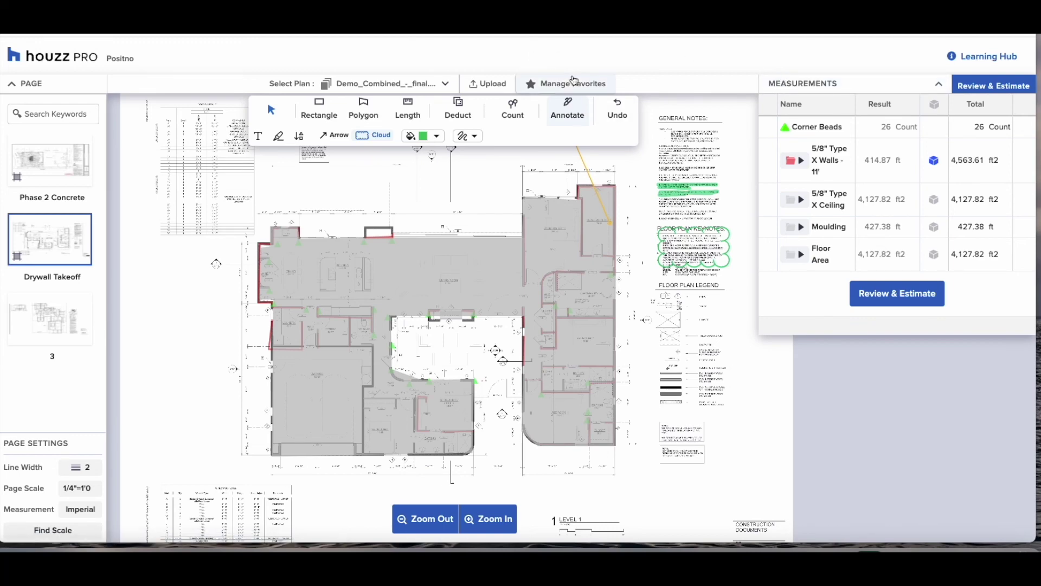
pyautogui.click(586, 87)
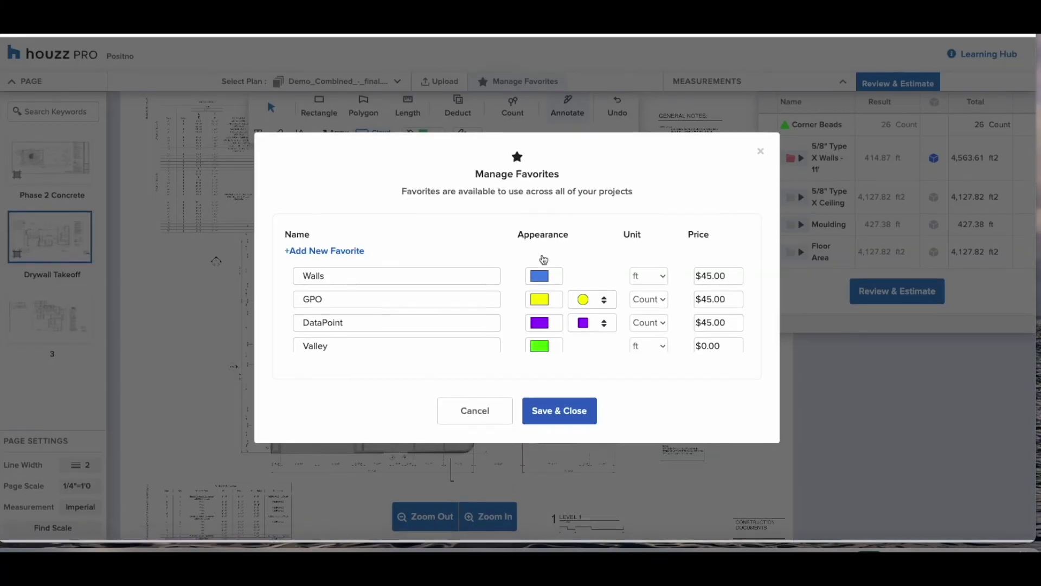
pyautogui.click(761, 153)
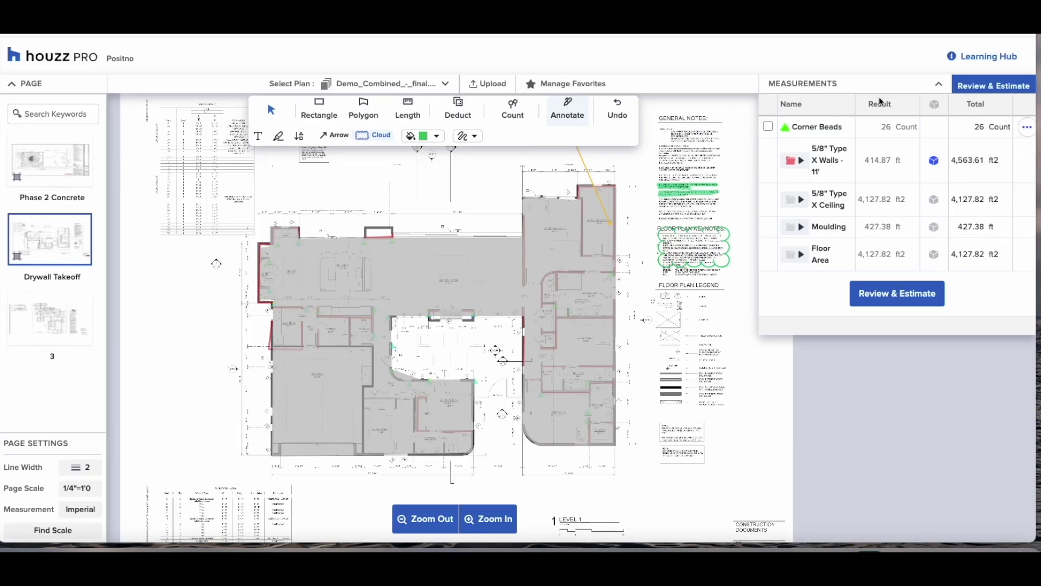
# - Open All Measurements and scroll to the Drywall Takeoff totals, including 4,563.61 ft2 of walls
pyautogui.click(993, 86)
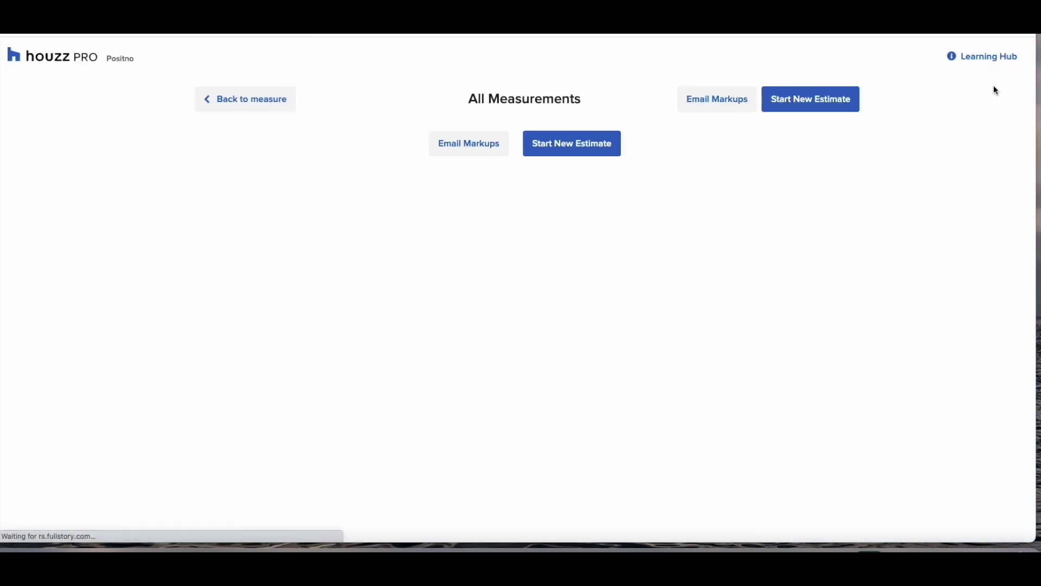
pyautogui.scroll(-2, 626, 277)
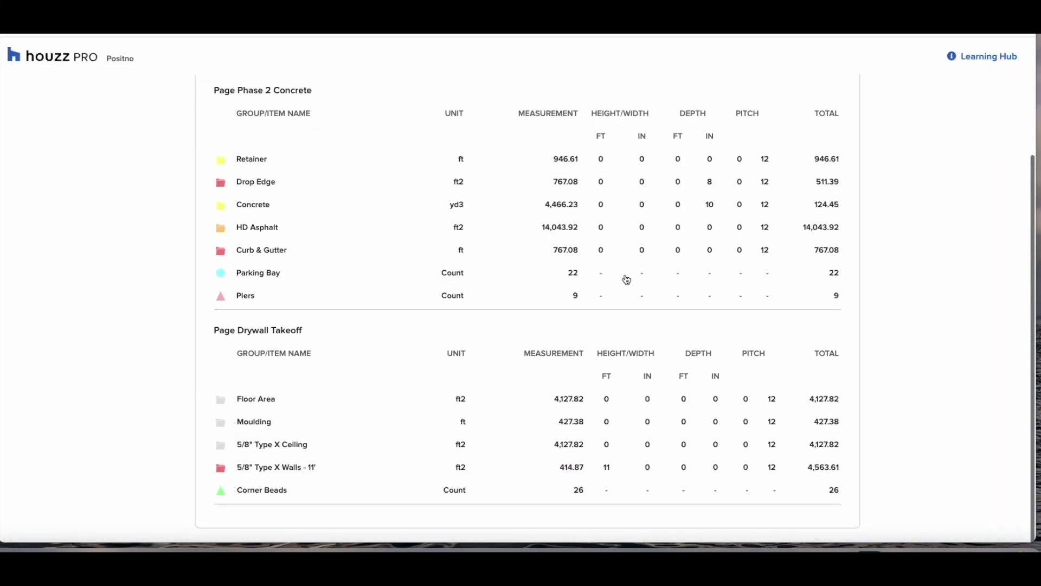